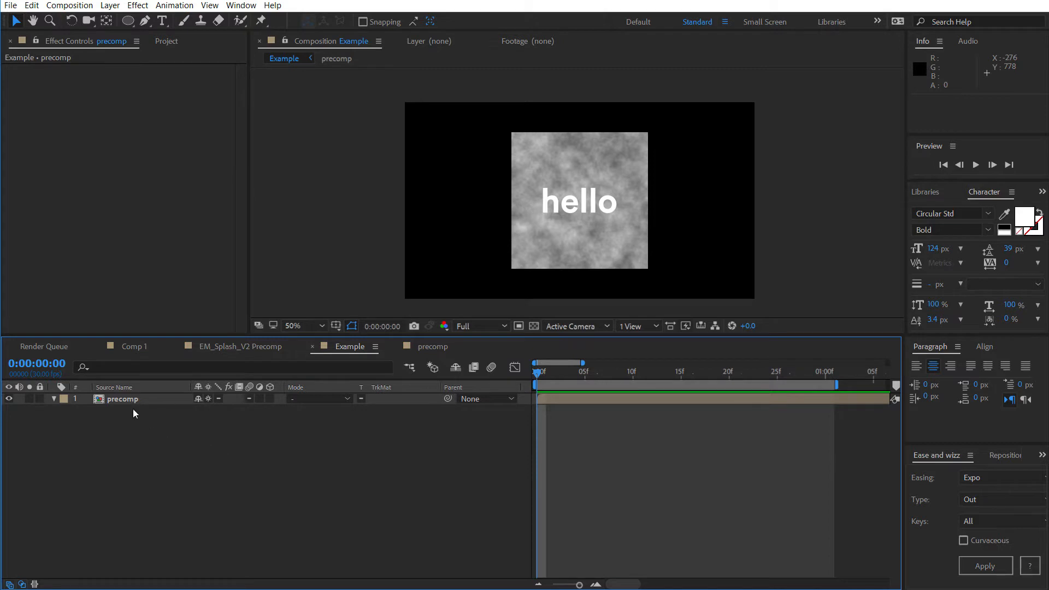
Apply Effect Matte to the precomp layer with its visual guide enabled and set the matte position to the layer's bounds
click(131, 400)
key(ctrl+space)
text(eff)
key(Return)
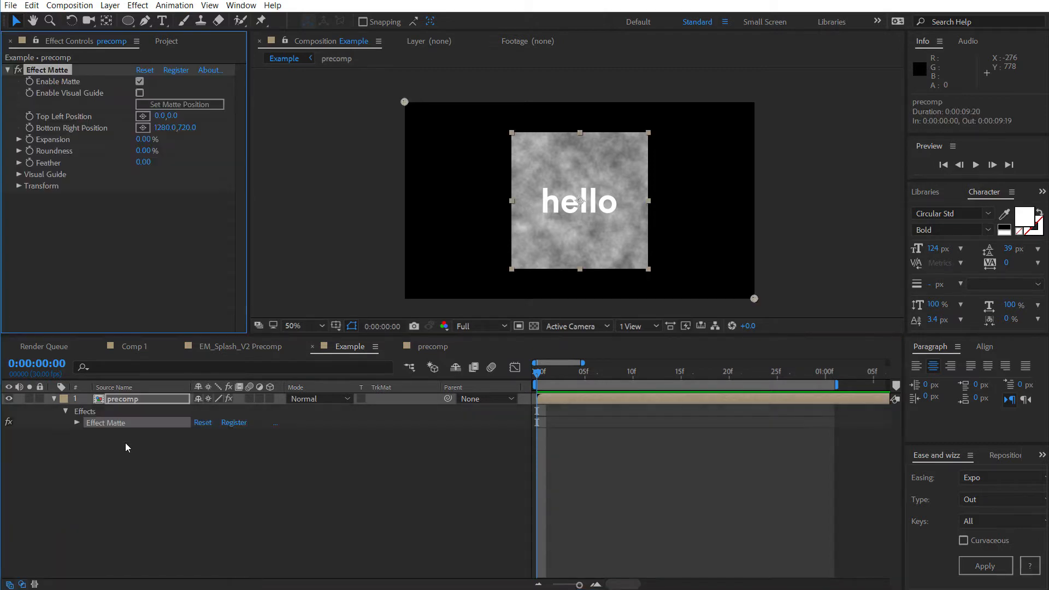
click(140, 93)
click(147, 104)
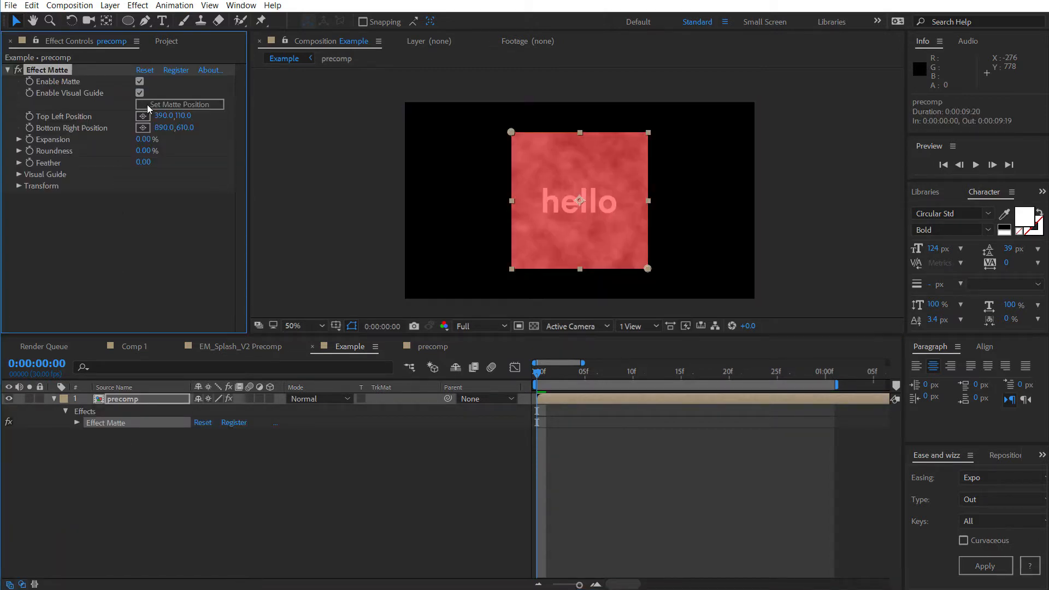
Keyframe the matte's Transform Position Y at -100% at 0:00:00:00
click(21, 186)
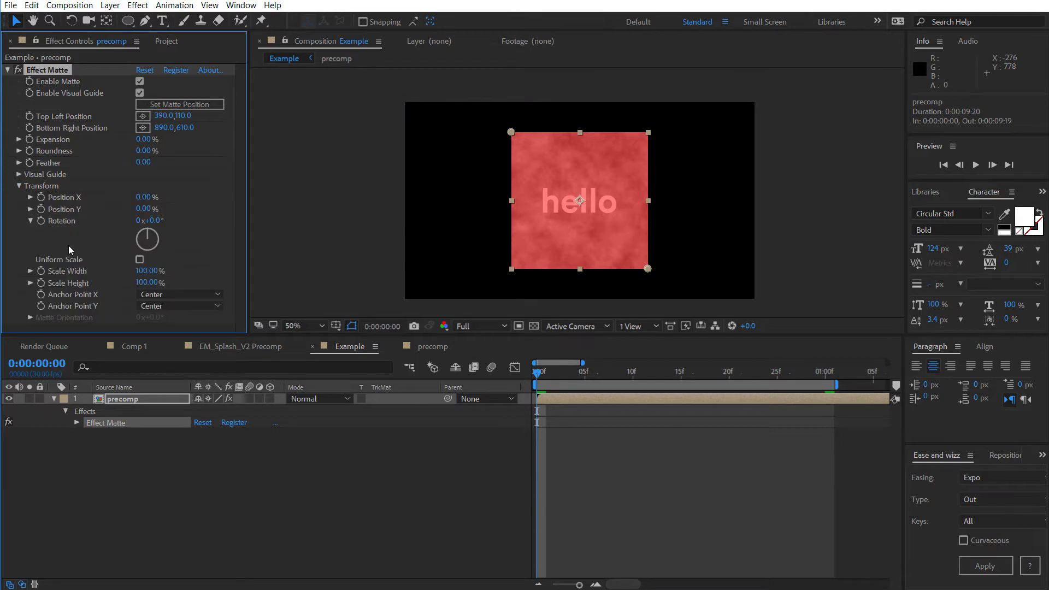
click(31, 209)
mouse_move(137, 230)
mouse_down()
mouse_move(52, 229)
mouse_move(136, 229)
mouse_up()
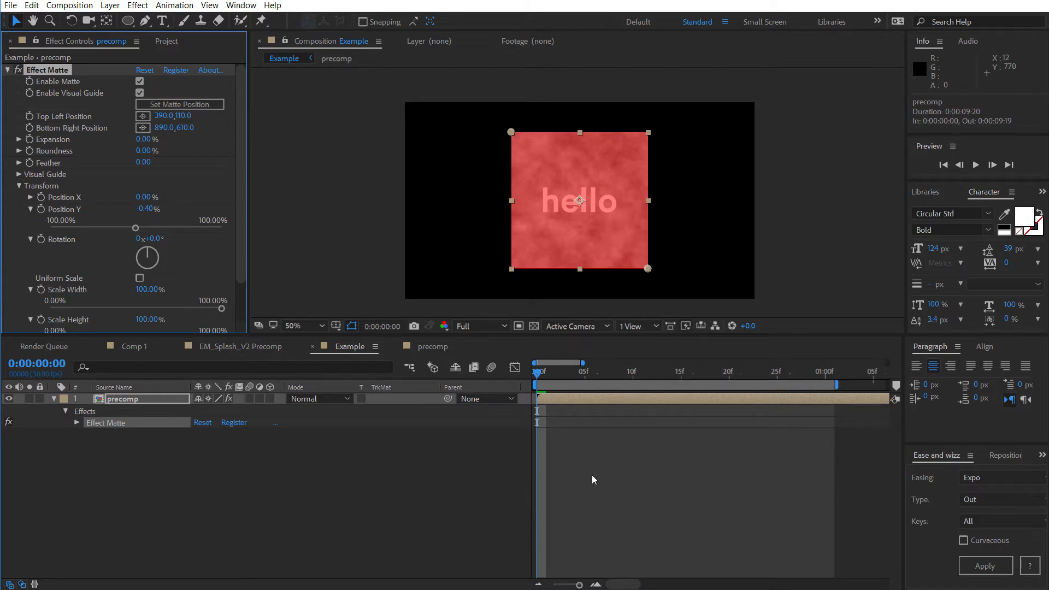
key(ctrl+z)
drag(136, 229, 42, 240)
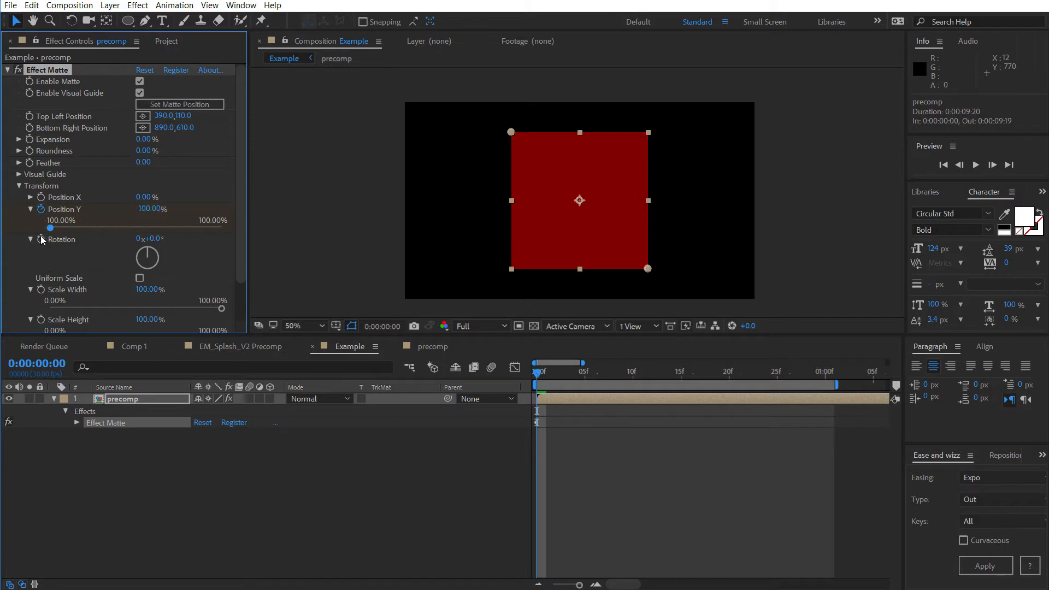
Keyframe the matte's Position Y at 0% at 0:00:01:00 and reveal the layer's keyframed properties in the timeline
key(shift+End)
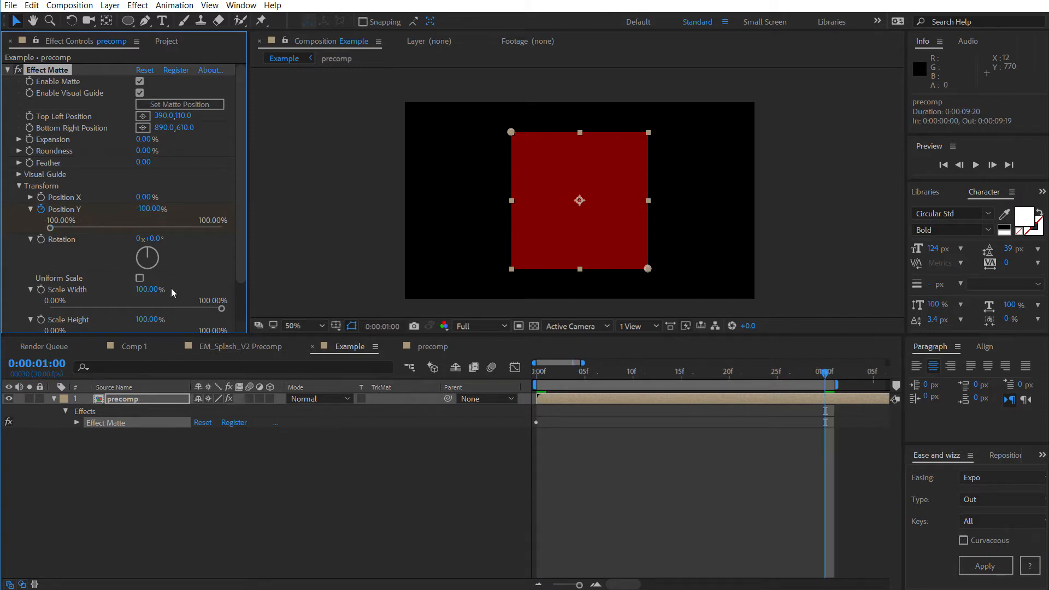
click(147, 209)
text(0)
key(Return)
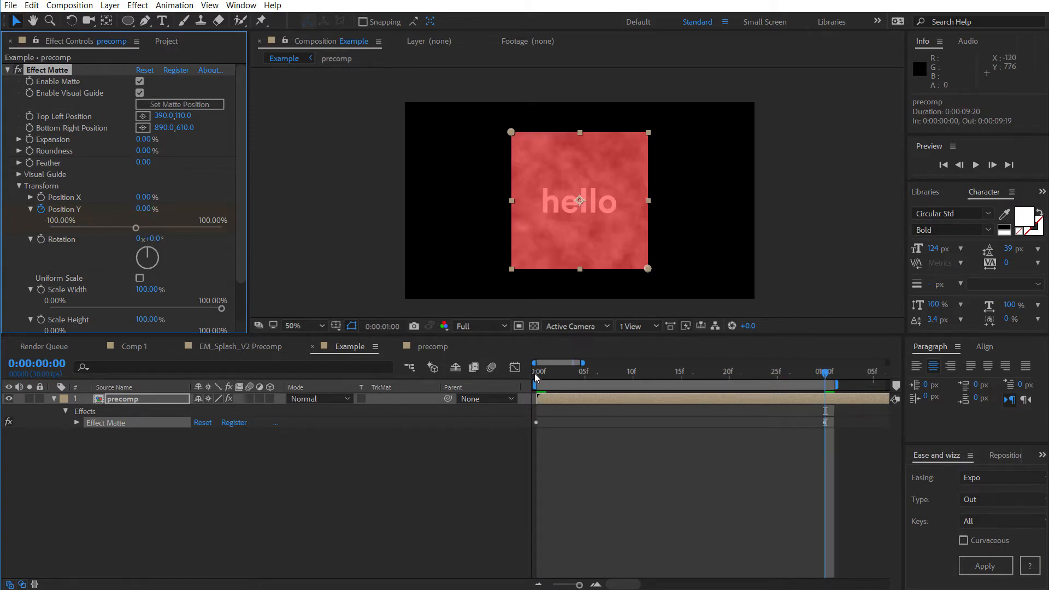
key(u)
mouse_move(535, 372)
mouse_down()
mouse_move(724, 397)
mouse_move(536, 386)
mouse_up()
Show the precomp layer's own Position alongside the matte keyframes and keyframe it at 0:00:01:00
click(175, 398)
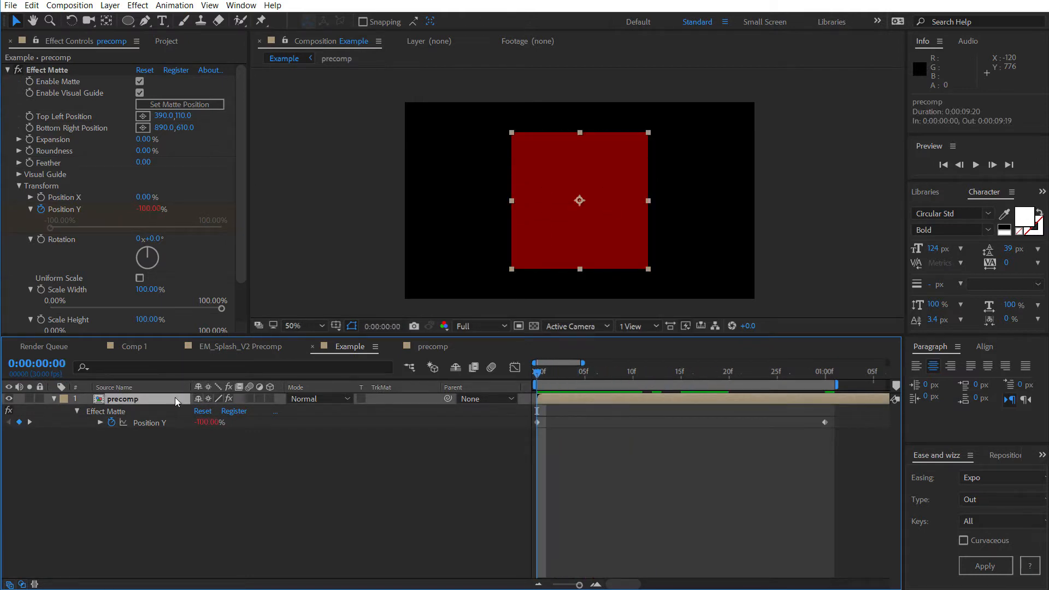
key(shift+p)
key(k)
click(88, 434)
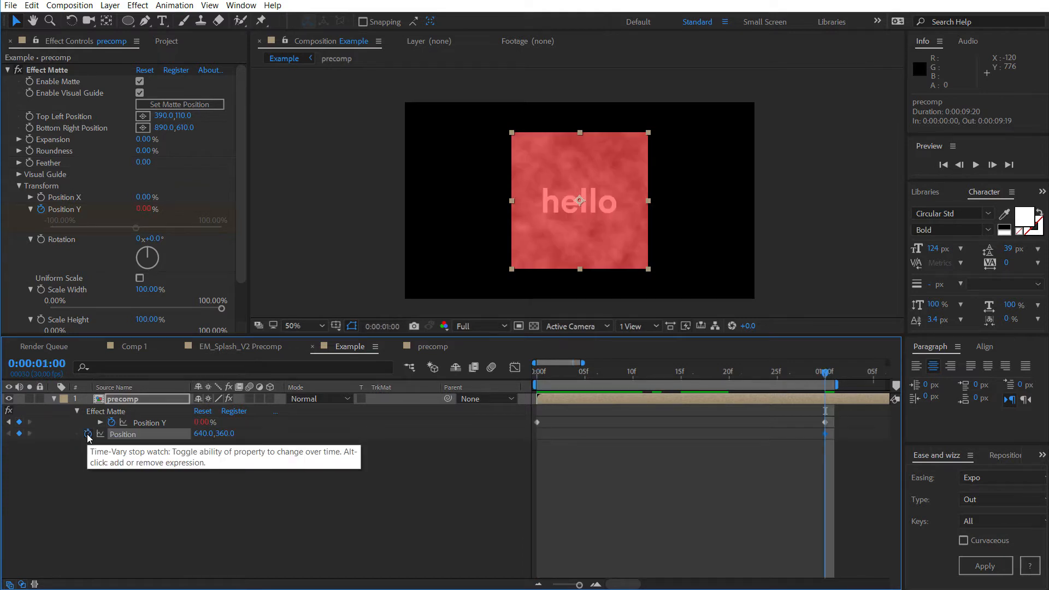
Offset the precomp layer's vertical position by +250 px at 0:00:00:00
key(j)
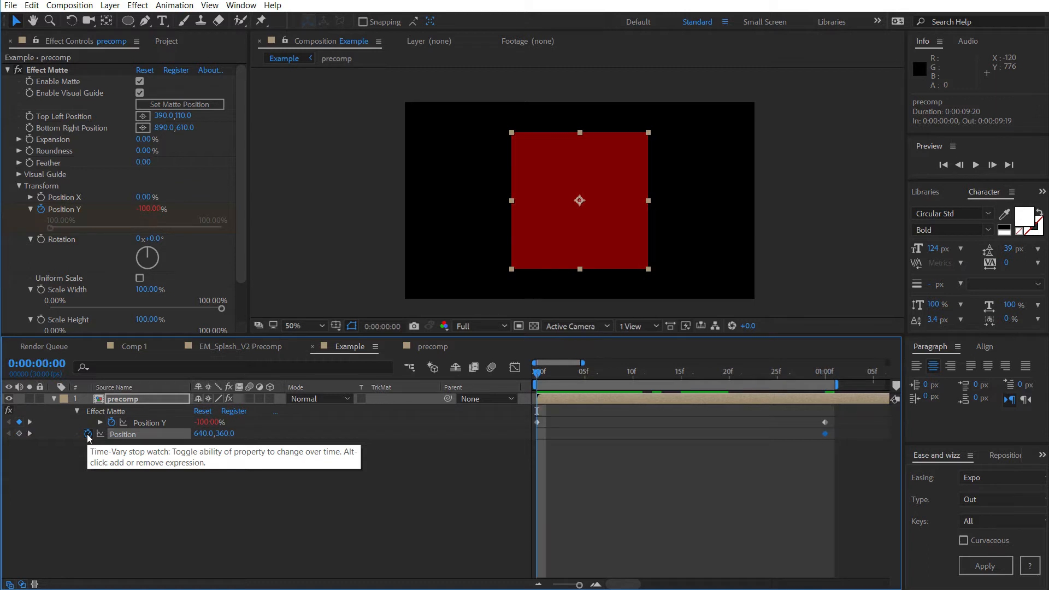
click(225, 433)
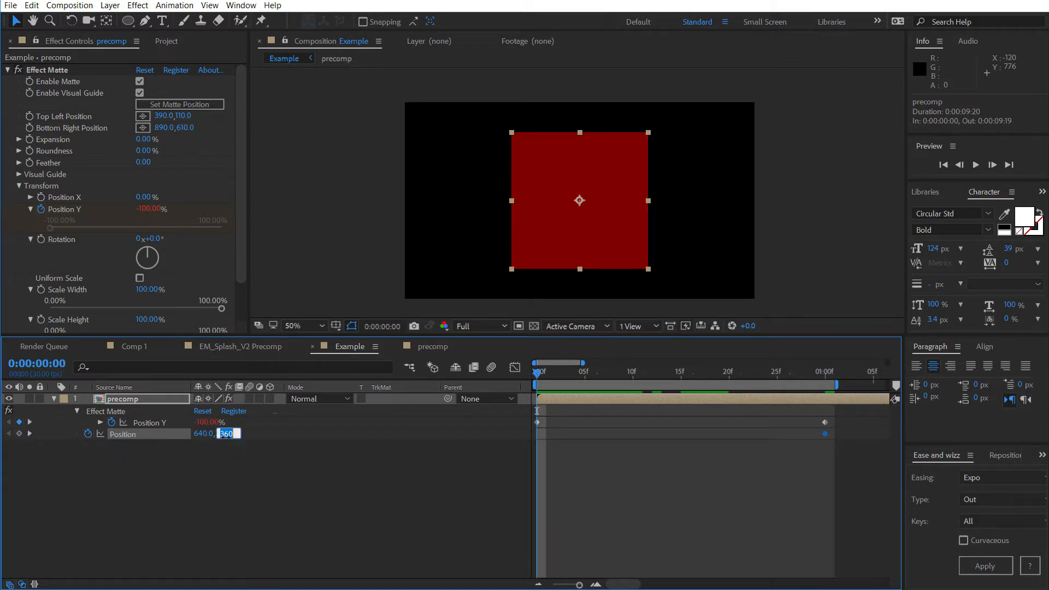
text(+250)
key(Return)
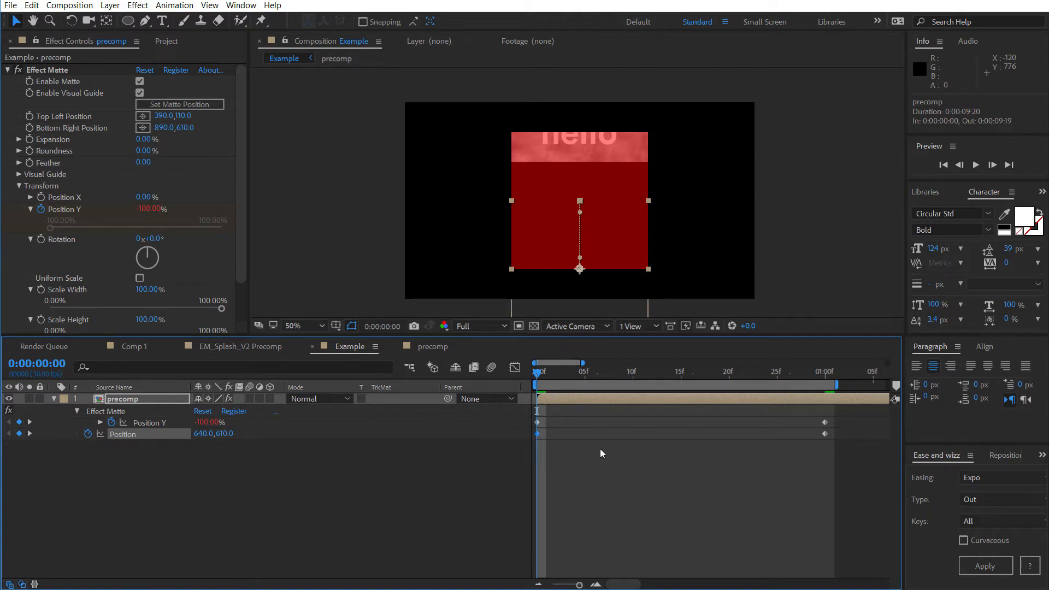
Apply Expo Out easing to the precomp layer's Position keyframes and preview the animation from the start
click(965, 562)
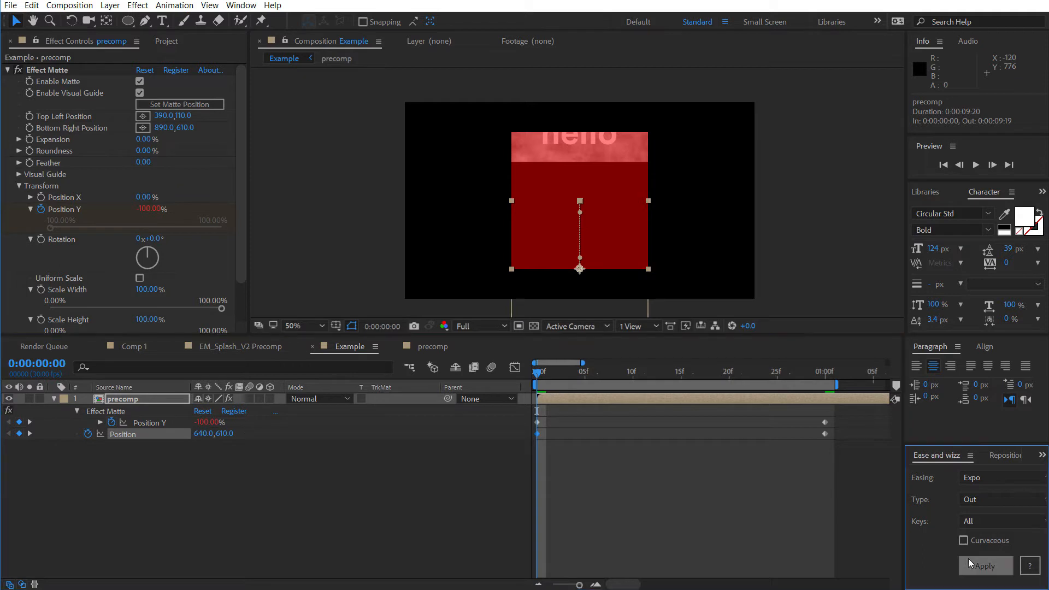
click(127, 400)
key(k)
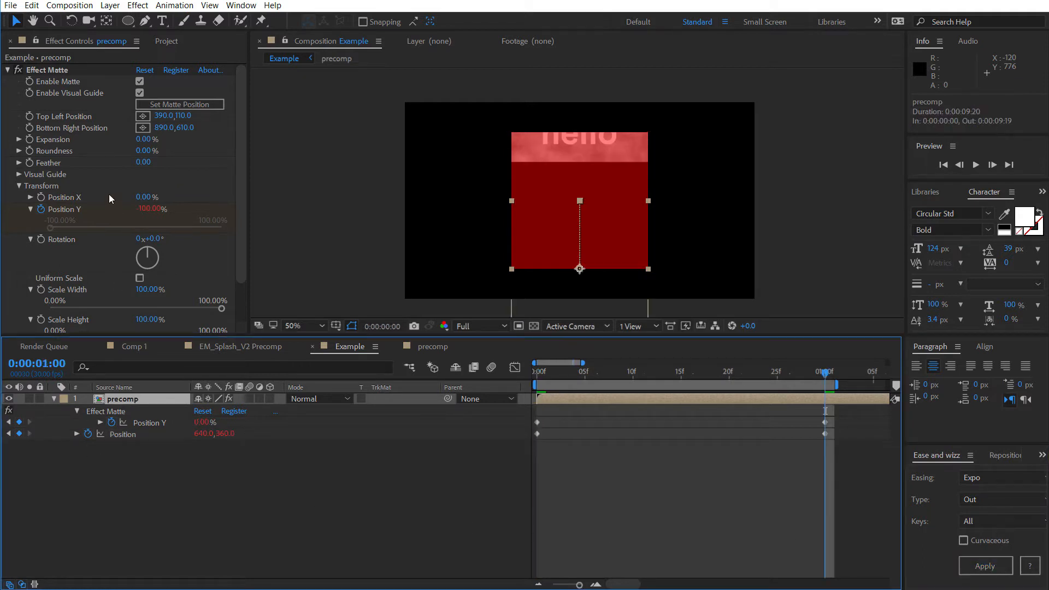
key(Home)
key(space)
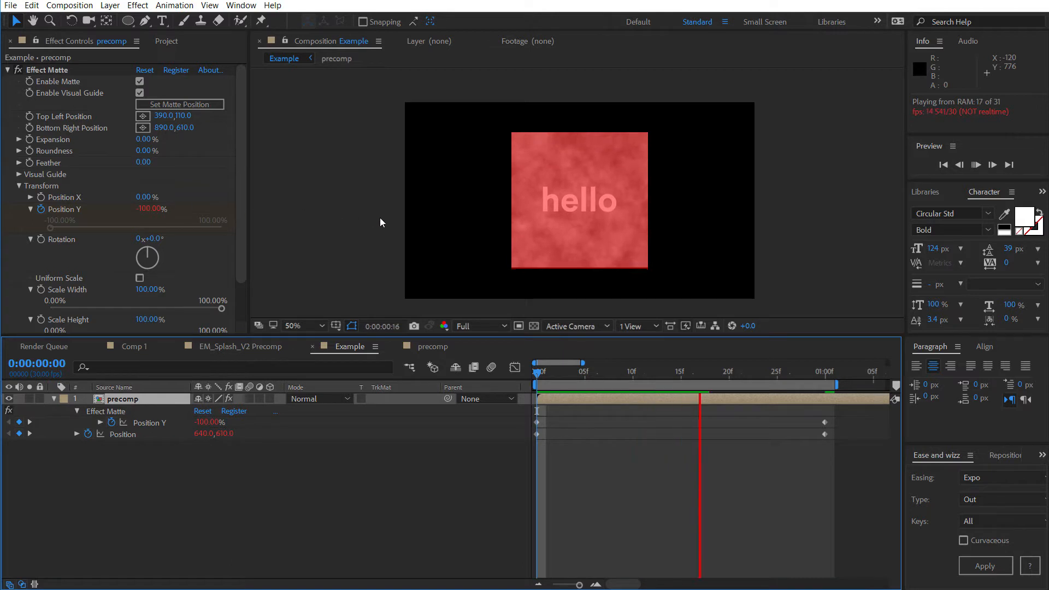
key(space)
key(space)
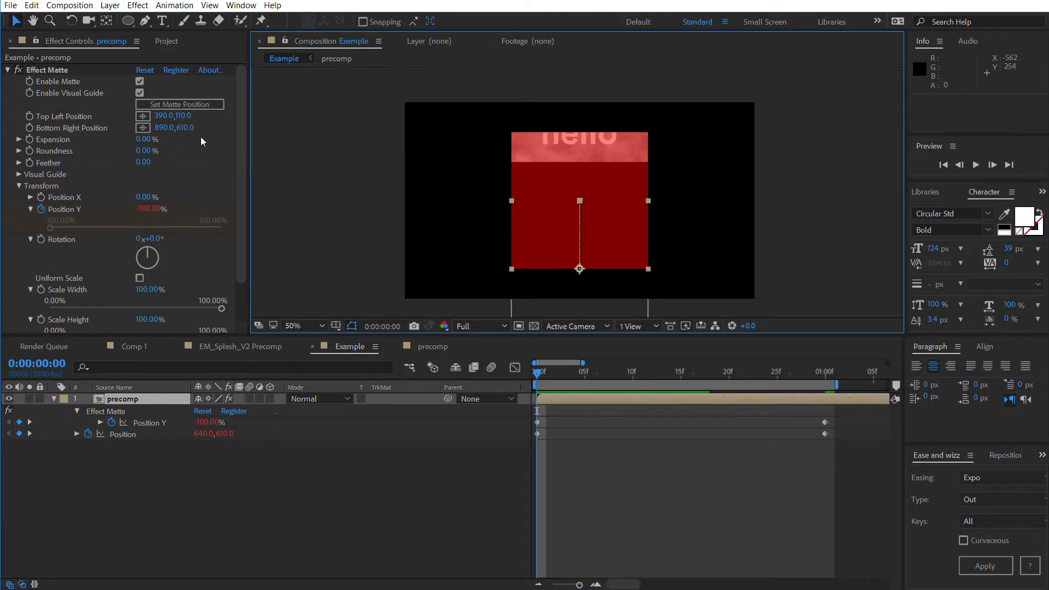
Keyframe the matte's Top Left Position and Bottom Right Position at 0:00:00:00 and 0:00:01:00
click(30, 116)
click(29, 128)
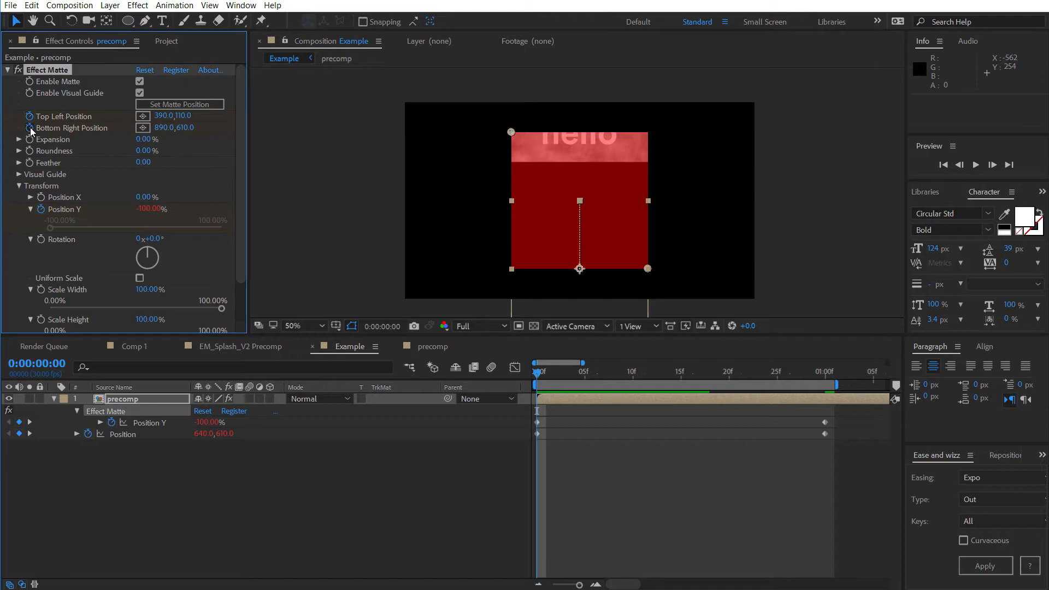
key(k)
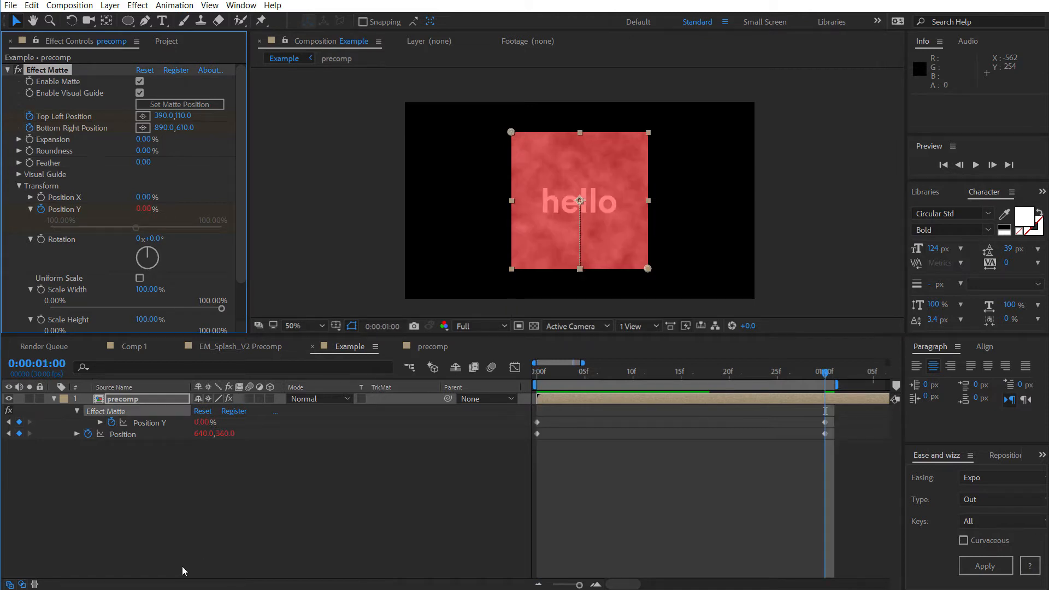
key(u)
click(20, 423)
click(19, 435)
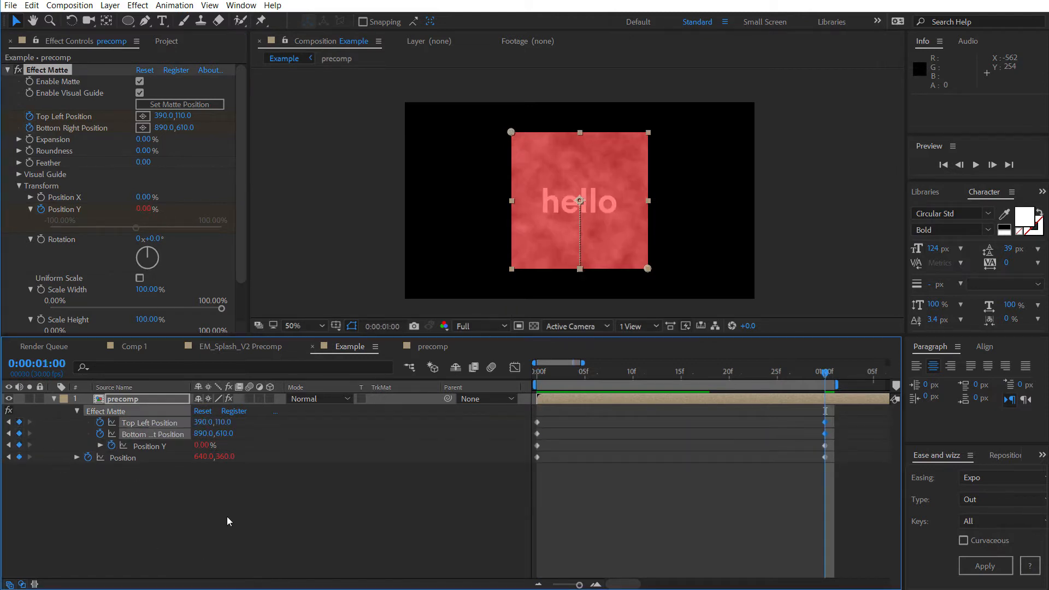
Reset the matte position to the shifted layer at 0:00:00:00 and apply Expo Out easing to the matte corner keyframes
key(j)
click(160, 107)
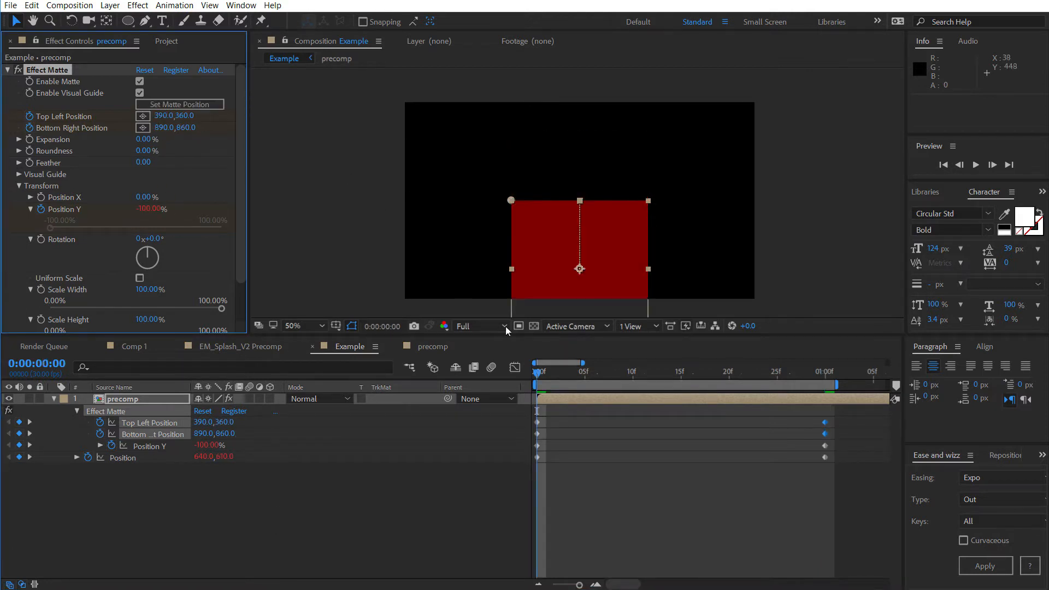
click(984, 566)
click(672, 528)
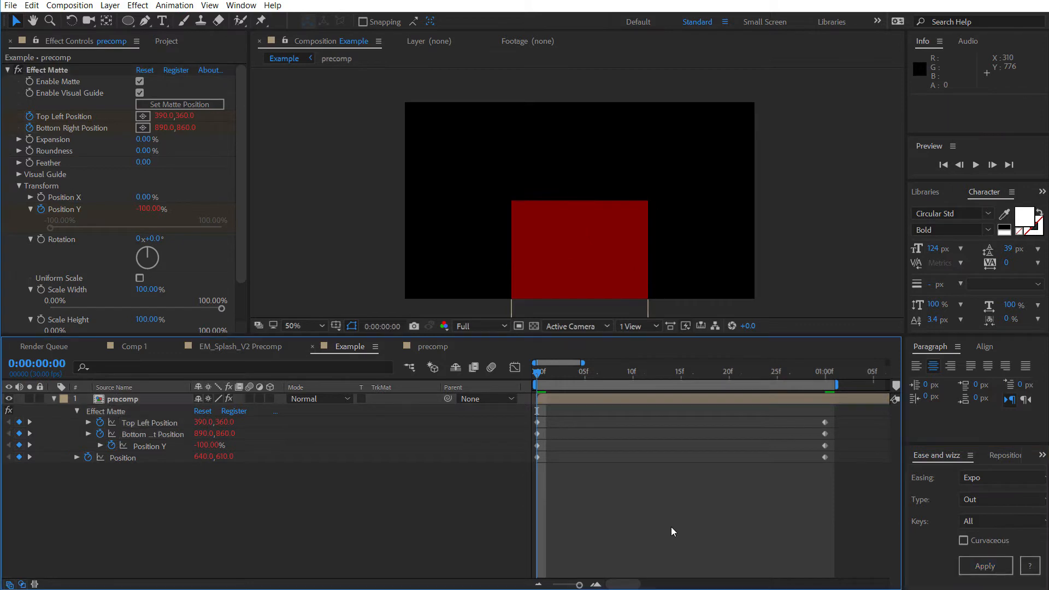
Preview the matte reveal and scrub through the first 18 frames of the Example composition
key(space)
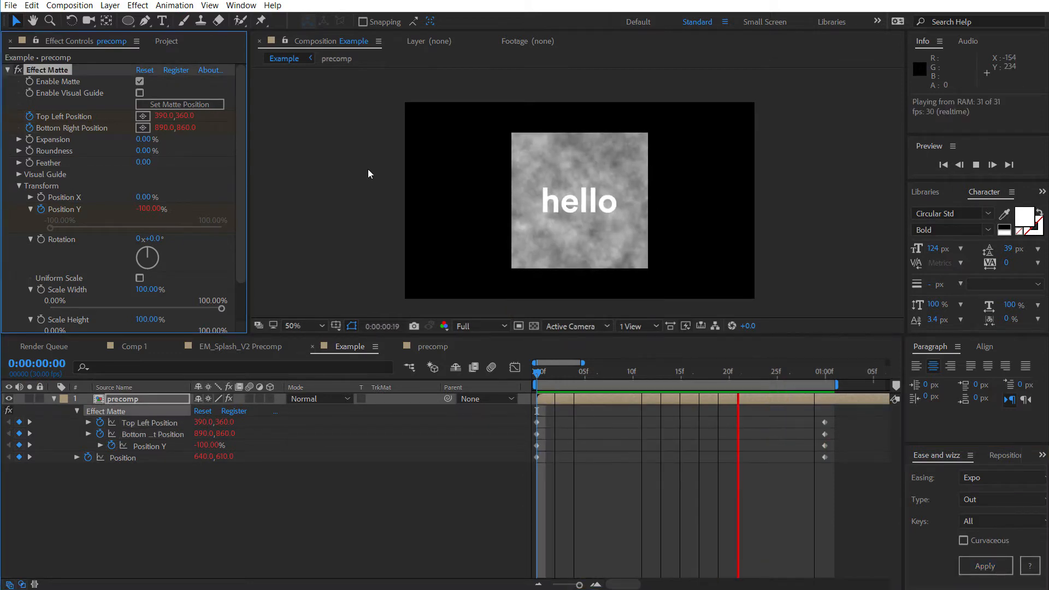
click(384, 197)
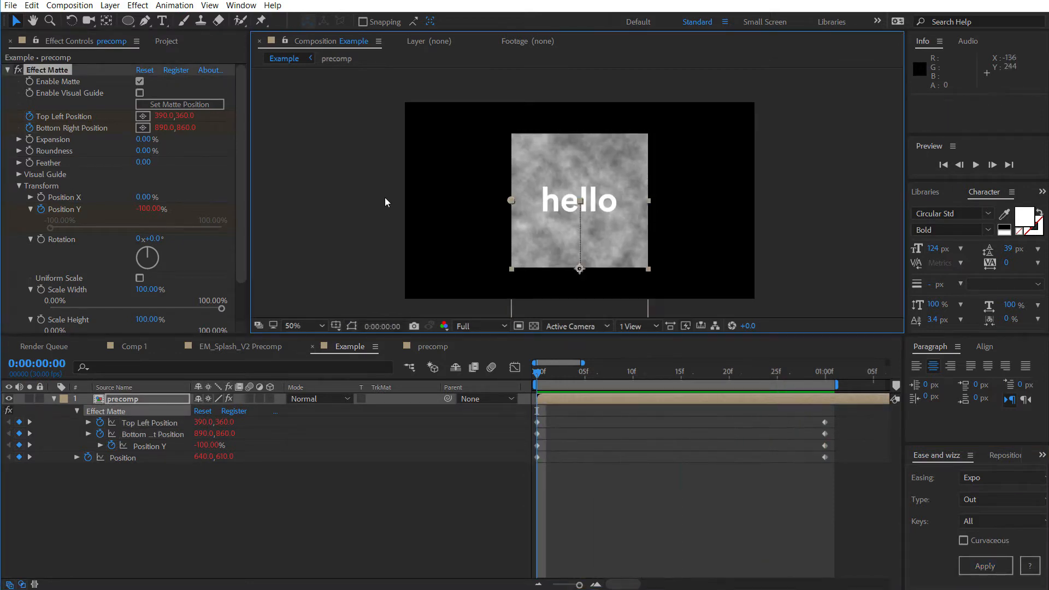
drag(542, 373, 709, 374)
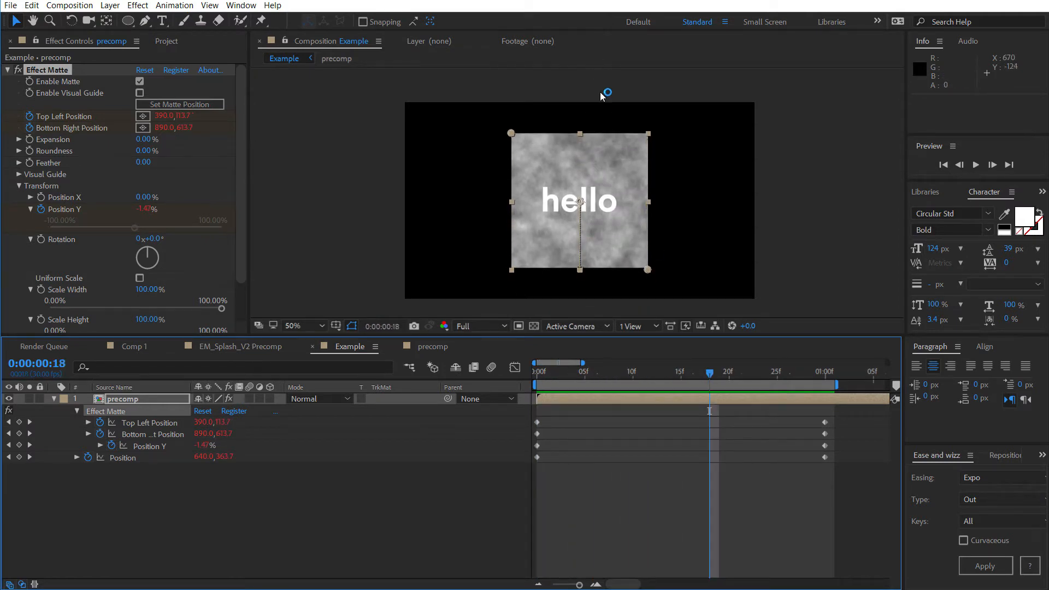
click(544, 373)
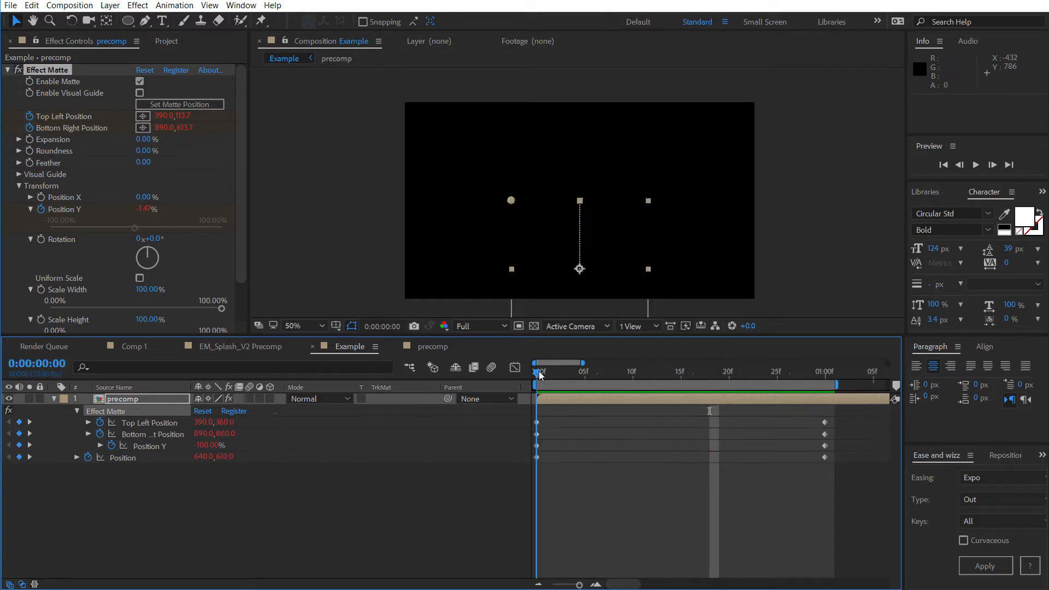
Open the precomp composition and keyframe the hello text layer's Position at 0:00:00:00 and 0:00:01:00
click(440, 349)
click(124, 399)
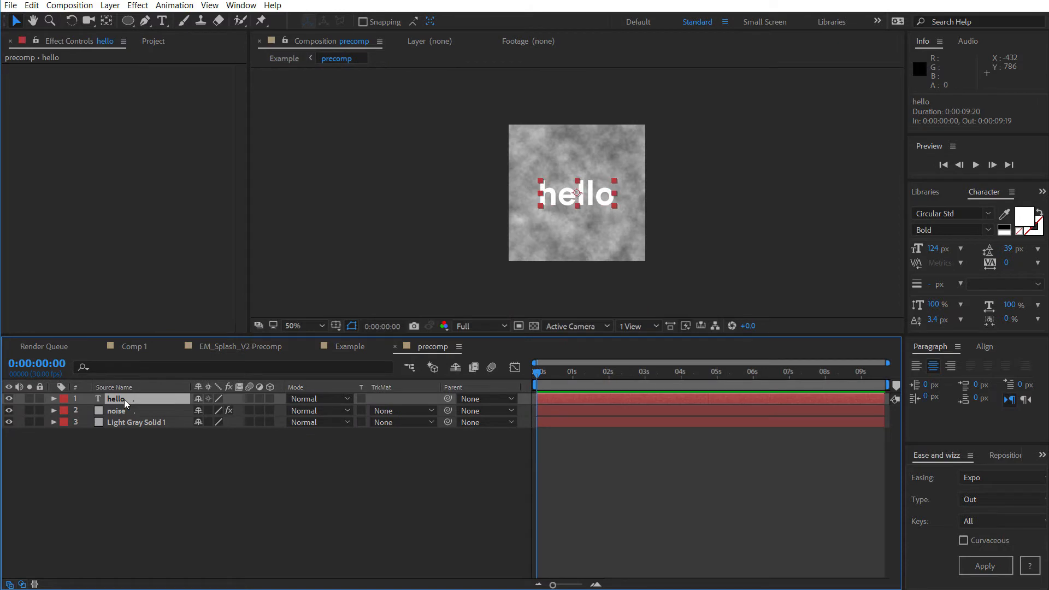
key(p)
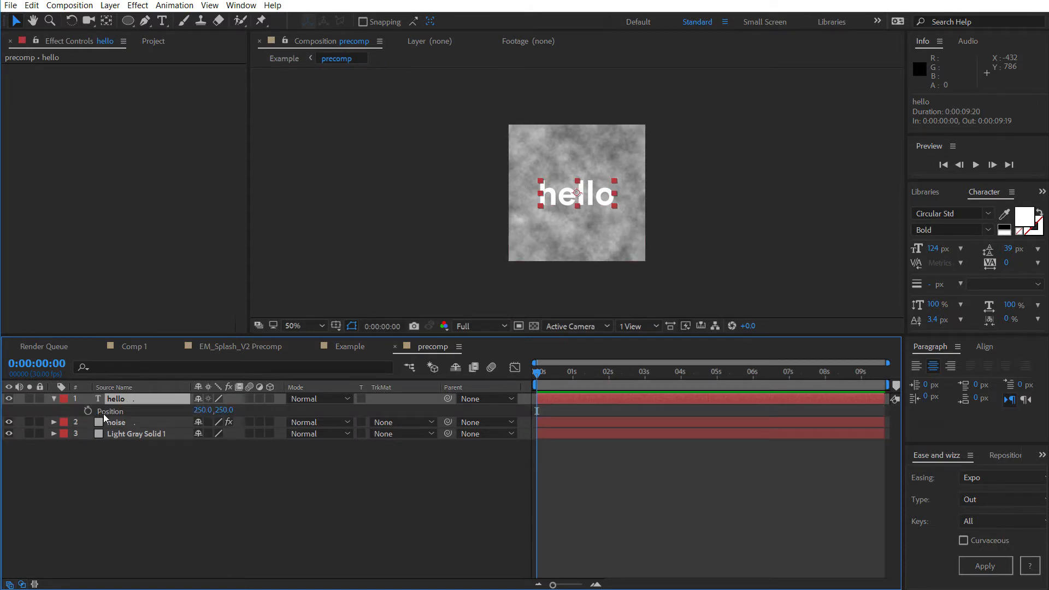
click(89, 410)
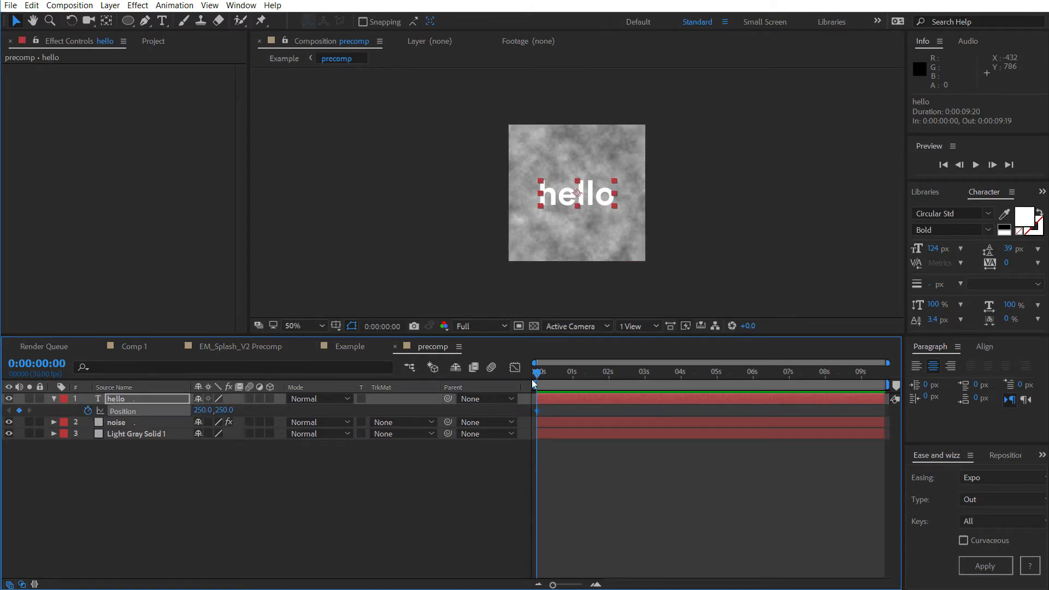
click(572, 376)
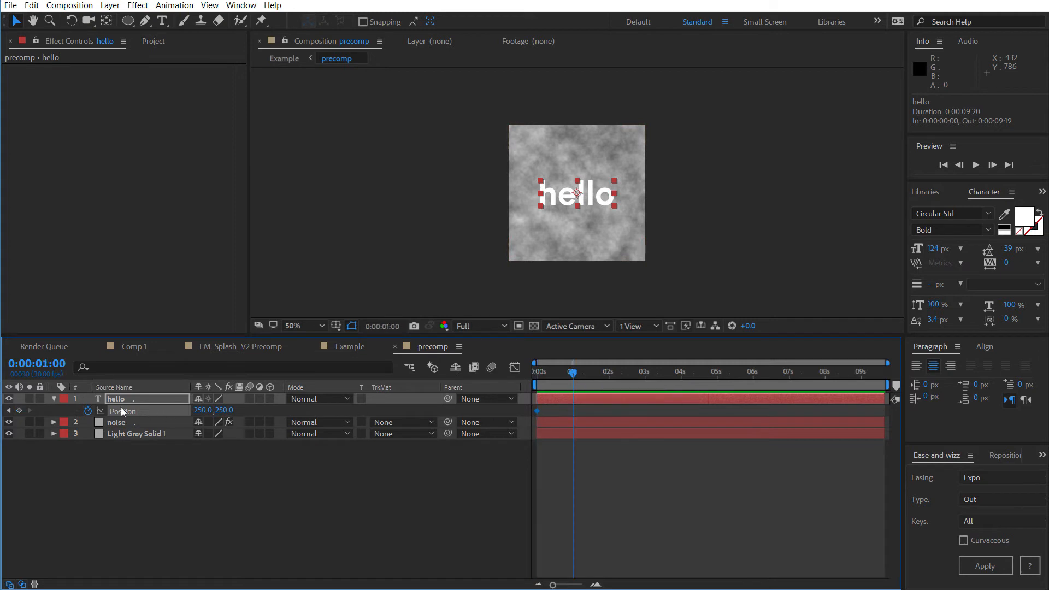
Move the hello text straight up to 250, 48 at 0:00:00:00 and apply Expo Out easing to its Position keyframes
key(Home)
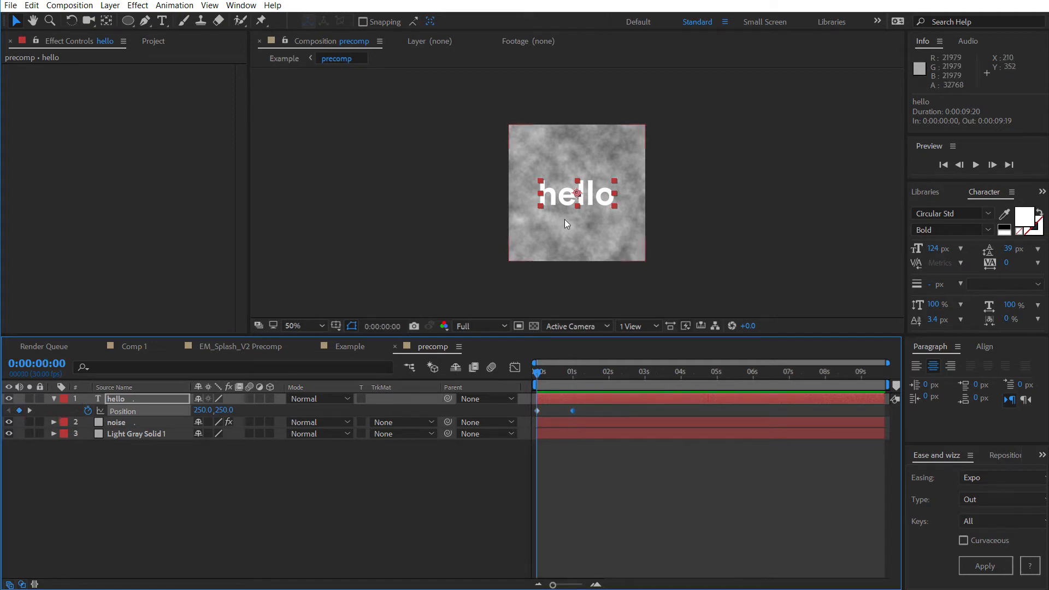
drag(556, 193, 561, 140)
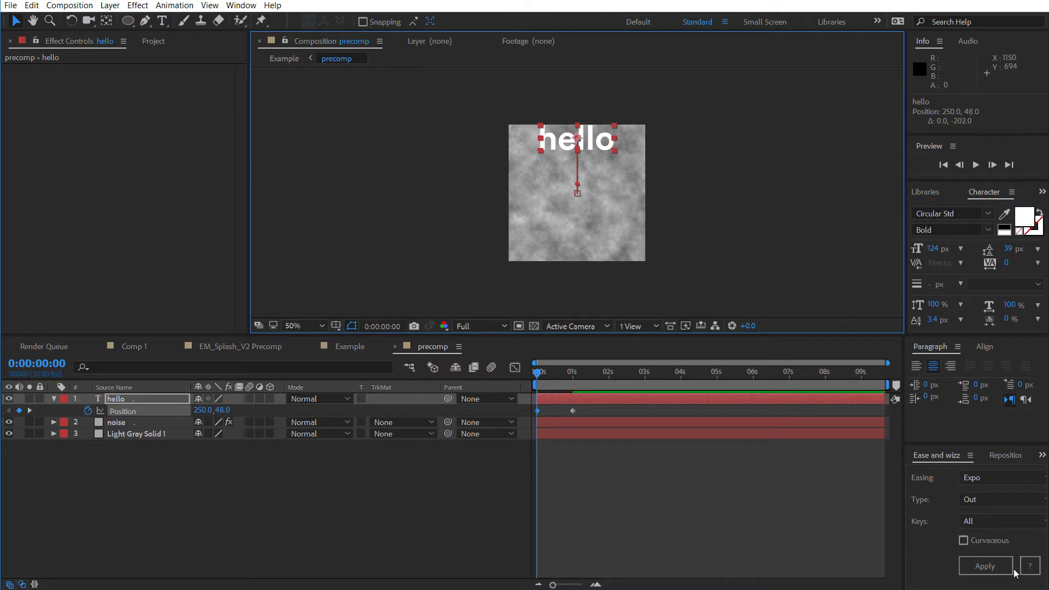
click(995, 568)
Return to the Example composition and preview the reveal with the animated text
click(727, 525)
click(287, 59)
key(space)
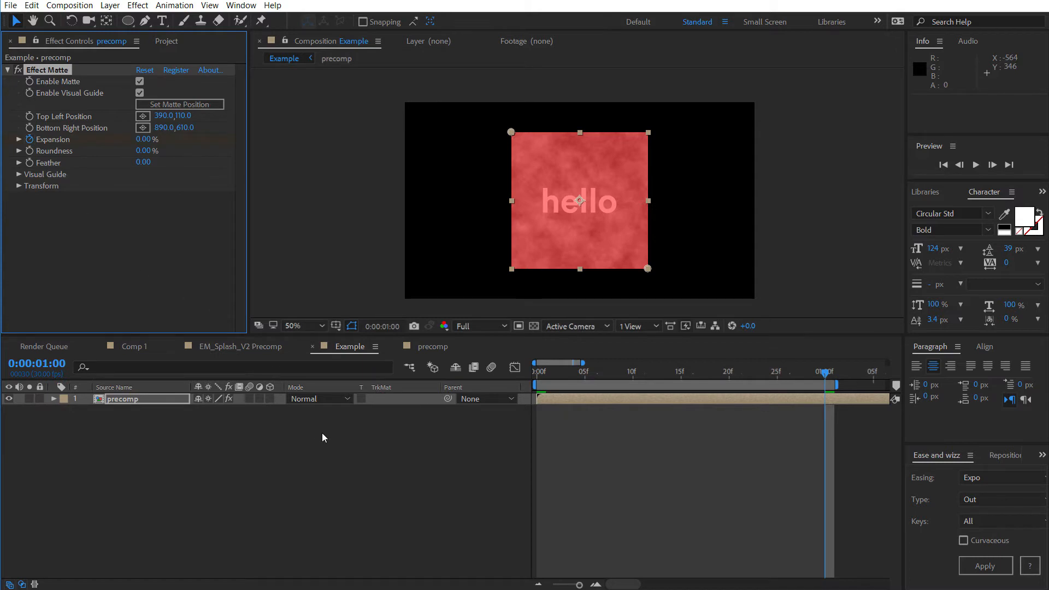
Keyframe the matte's Expansion at -100% at 0:00:00:00 and preview the expanding reveal
key(u)
key(Home)
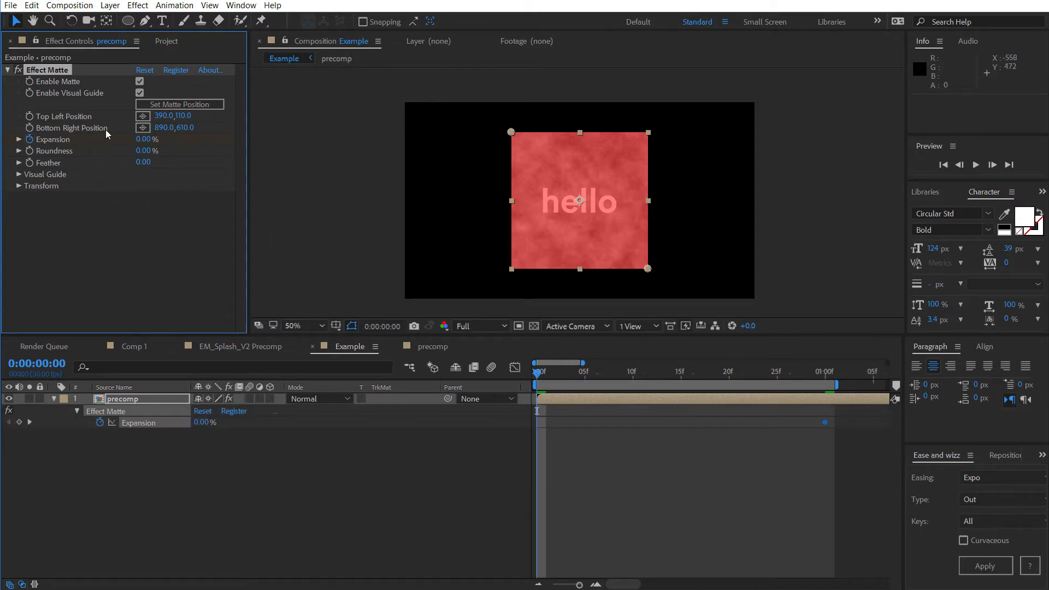
click(143, 141)
text(-100)
key(Return)
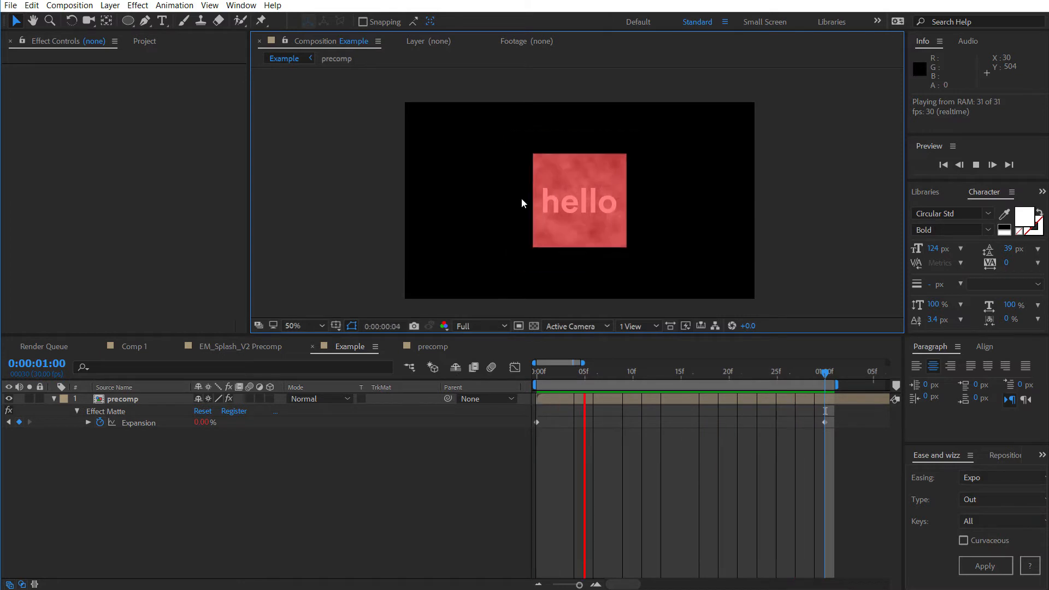
key(space)
key(ctrl+a)
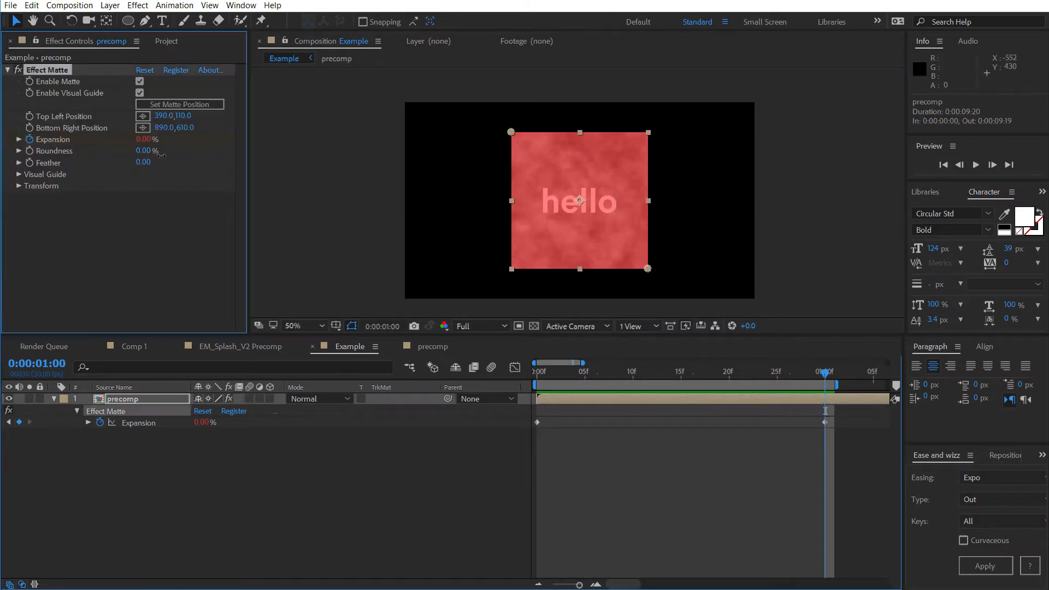
Set the matte's Roundness to 100% and its Expansion at 0:00:01:00 to 42%, and preview the circular reveal
drag(143, 151, 215, 182)
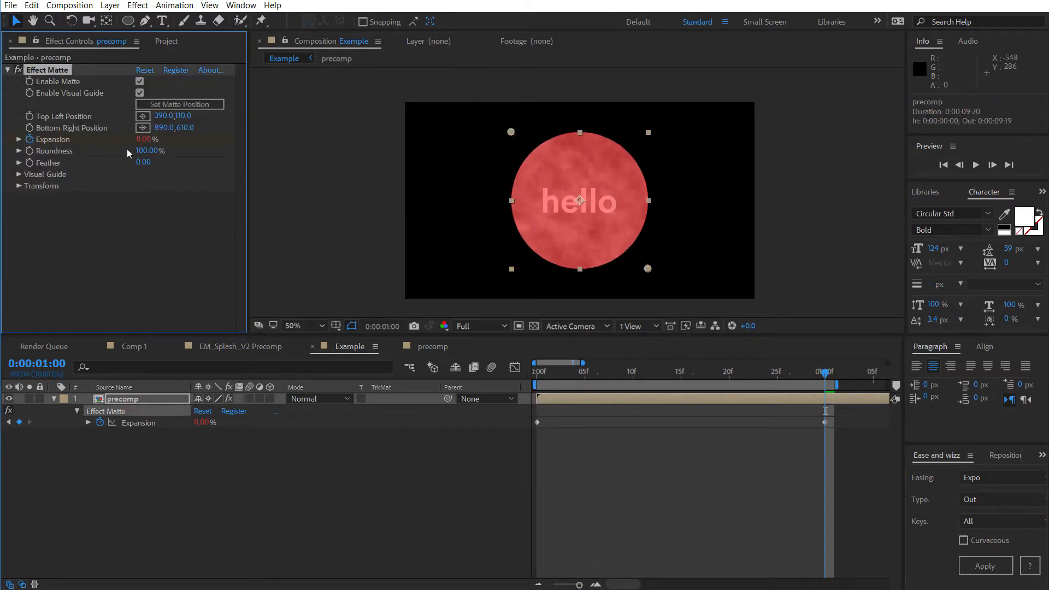
drag(141, 142, 532, 160)
key(space)
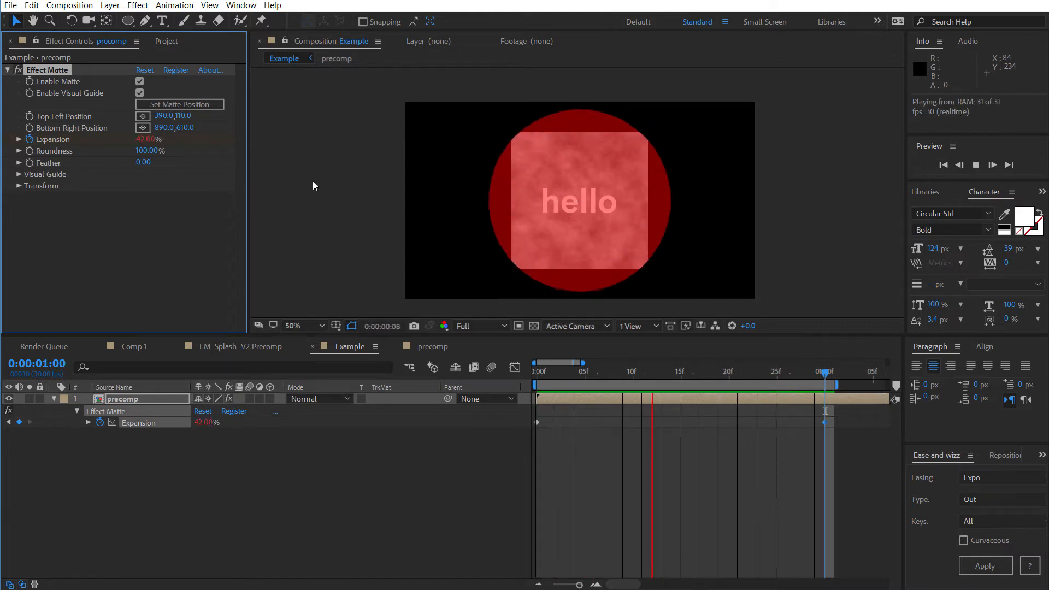
Keyframe the matte's Rotation at 0:00:01:00 and set it to -90° at 0:00:00:00
click(19, 186)
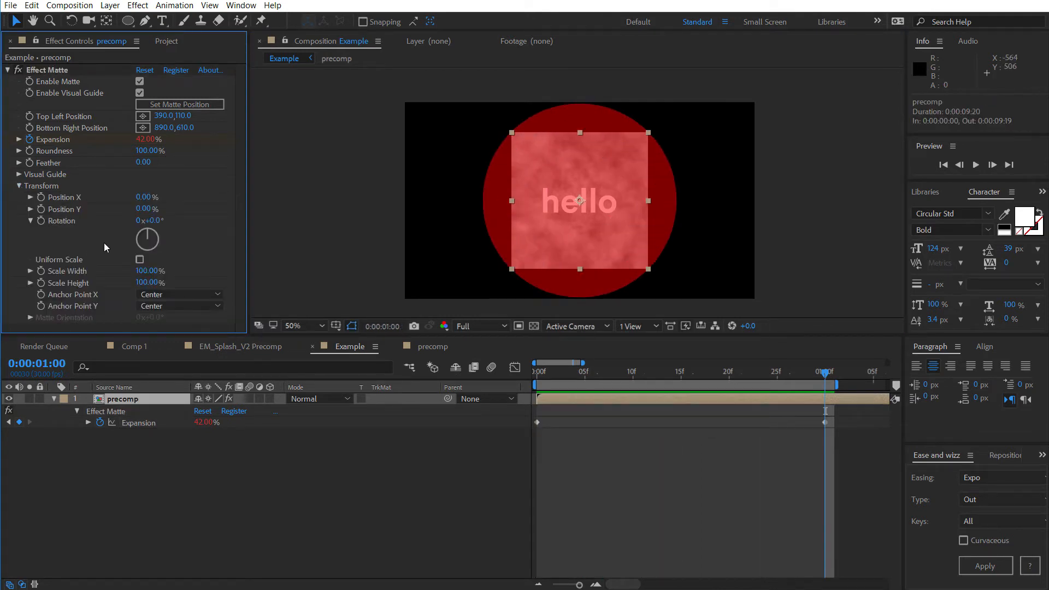
click(41, 221)
key(Home)
click(157, 220)
text(-90)
key(Return)
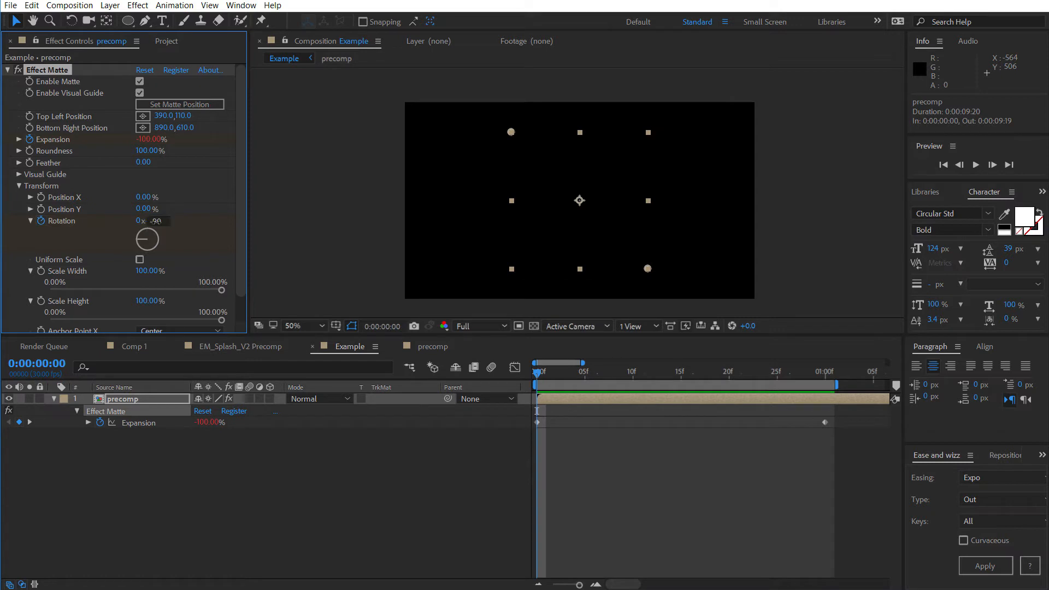
Apply Expo Out easing to the Rotation keyframes and preview the reveal with the visual guide turned off
key(u)
key(u)
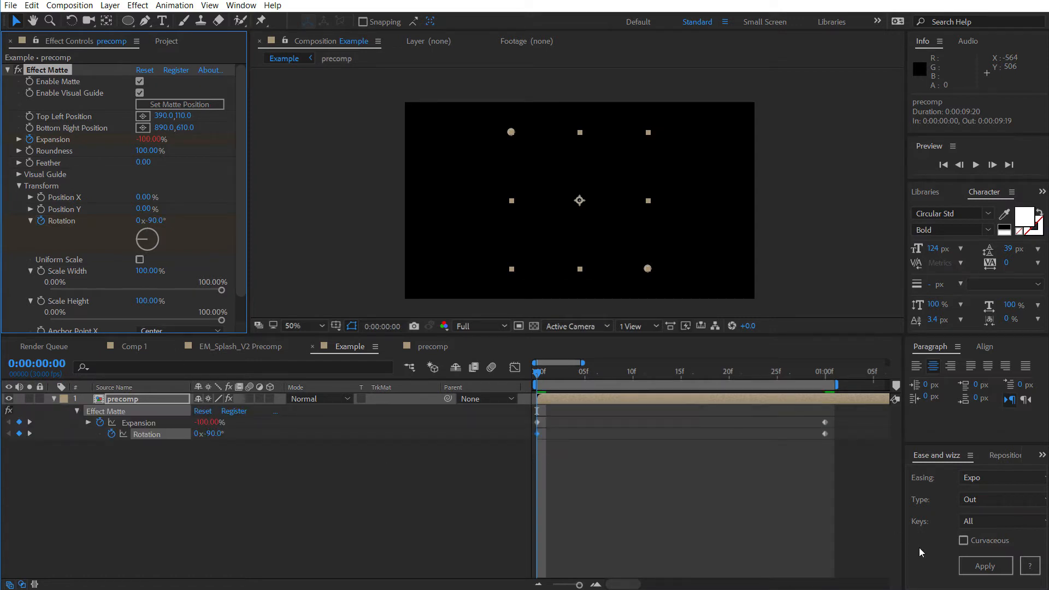
click(967, 558)
key(space)
click(140, 93)
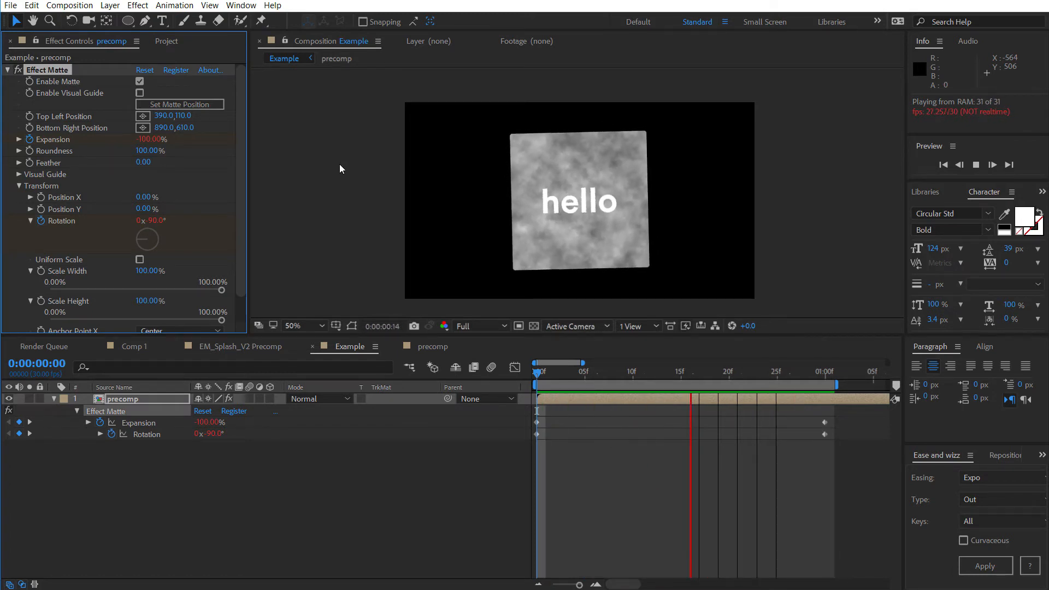
Enable motion blur for the precomp layer and the composition, and inspect the frame at 0:00:00:03
key(space)
drag(540, 373, 637, 379)
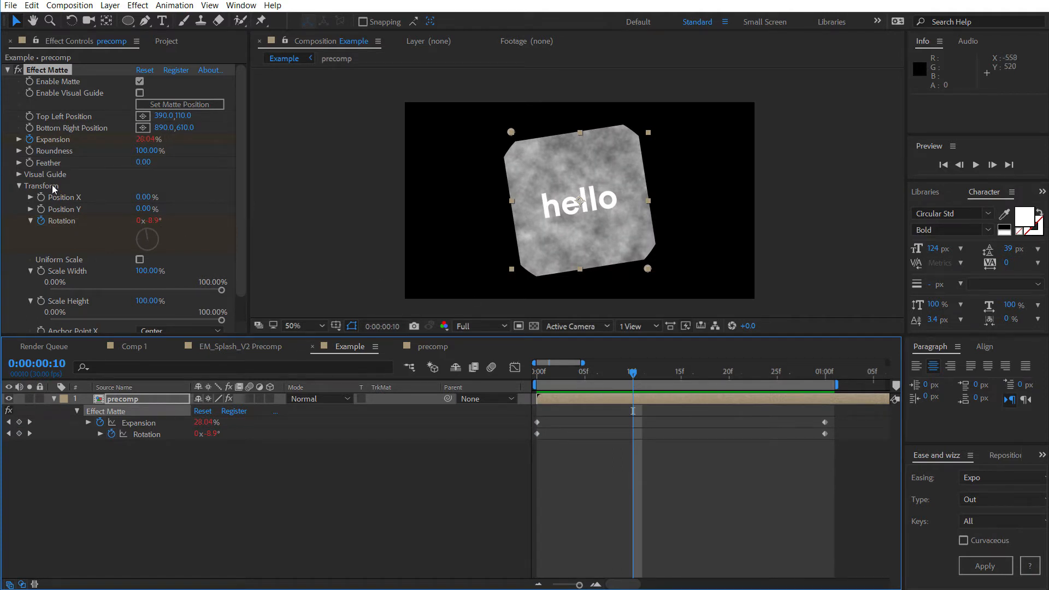
scroll(65, 230, down, 1)
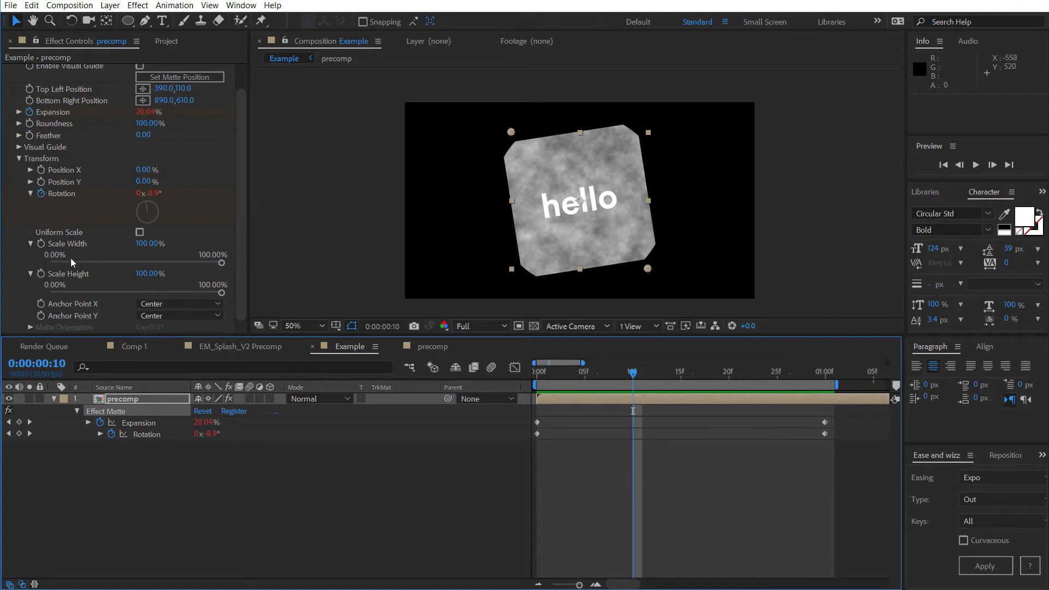
scroll(71, 258, up, 1)
click(249, 399)
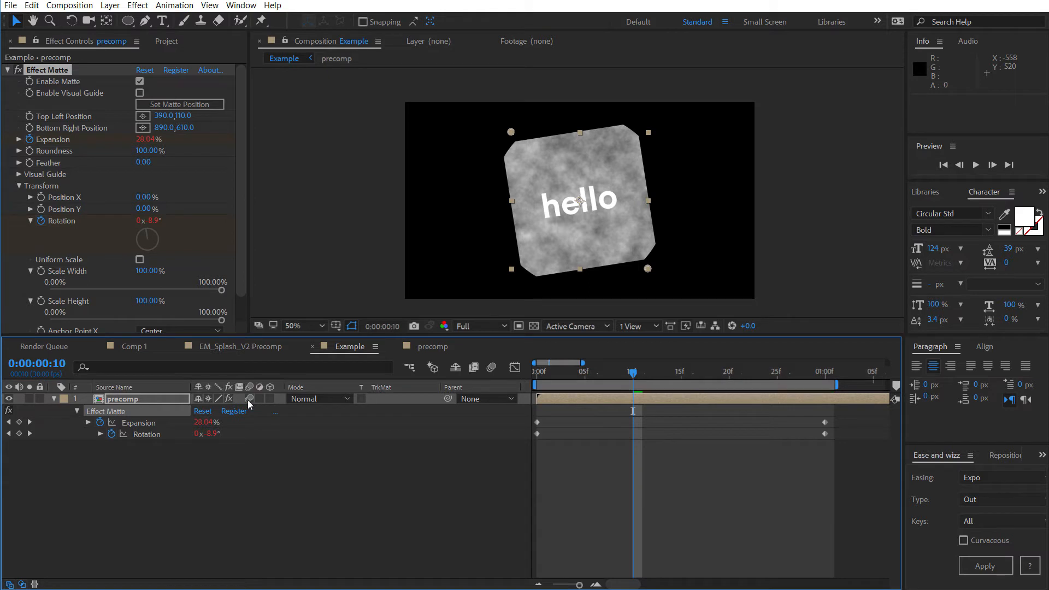
click(485, 368)
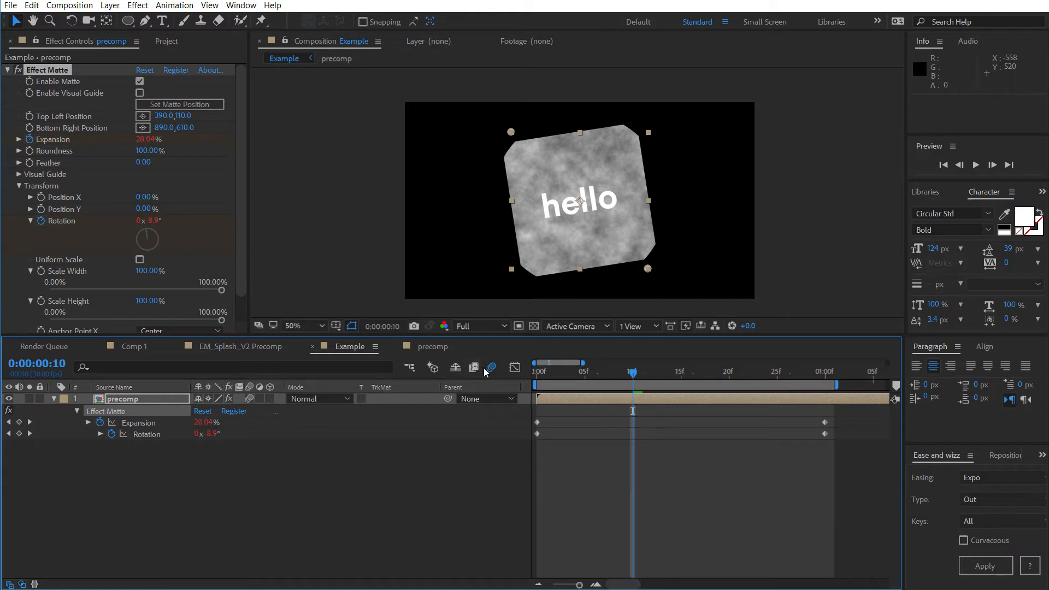
click(548, 372)
drag(547, 374, 566, 373)
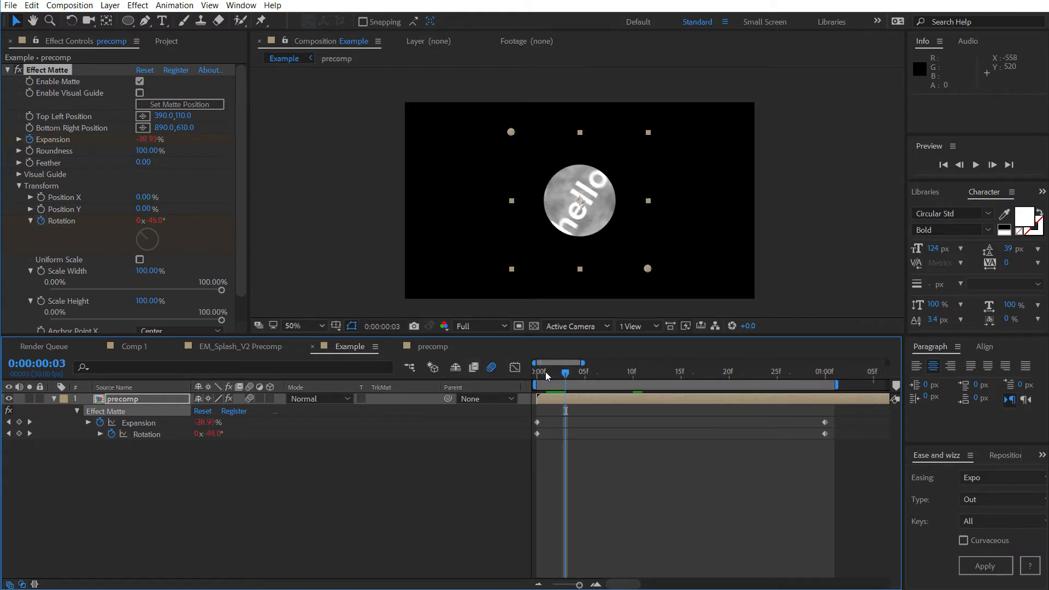
Try motion blur Shutter Angles of 720° and 0° in the Example composition's settings
key(ctrl+k)
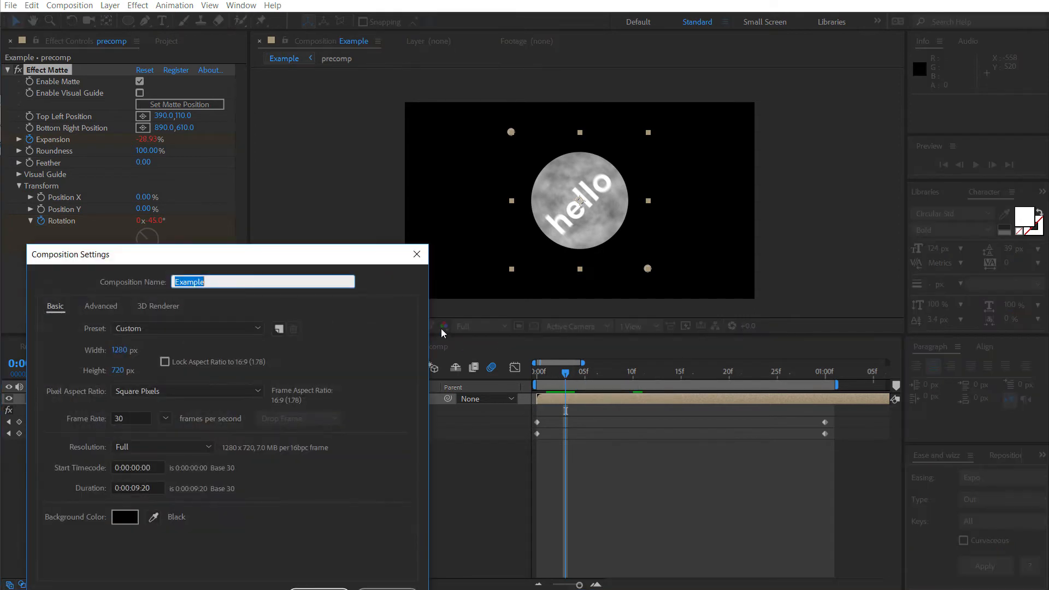
click(111, 309)
drag(134, 428, 366, 429)
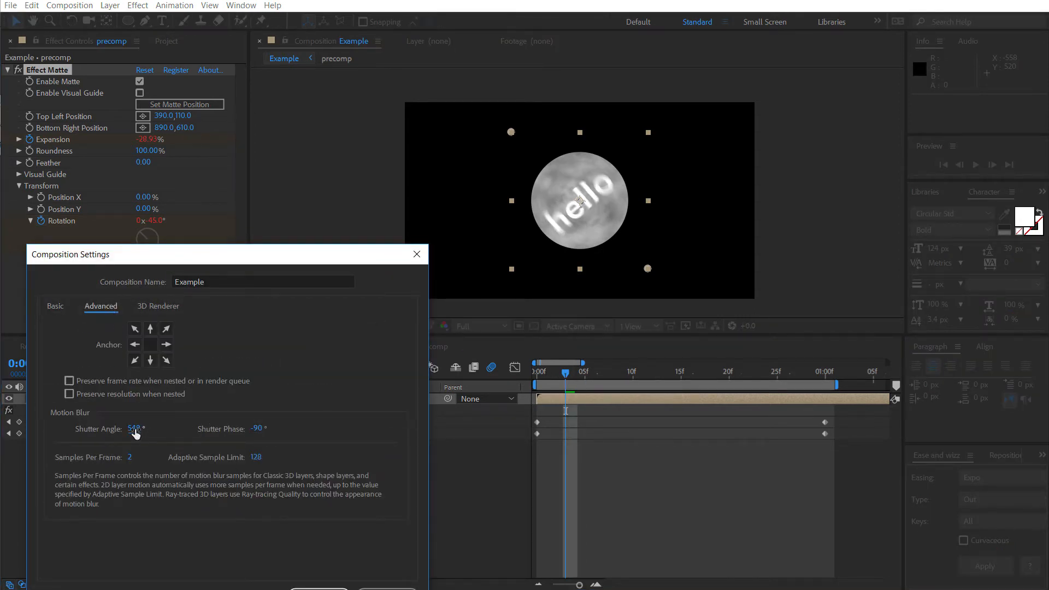
drag(137, 428, 176, 426)
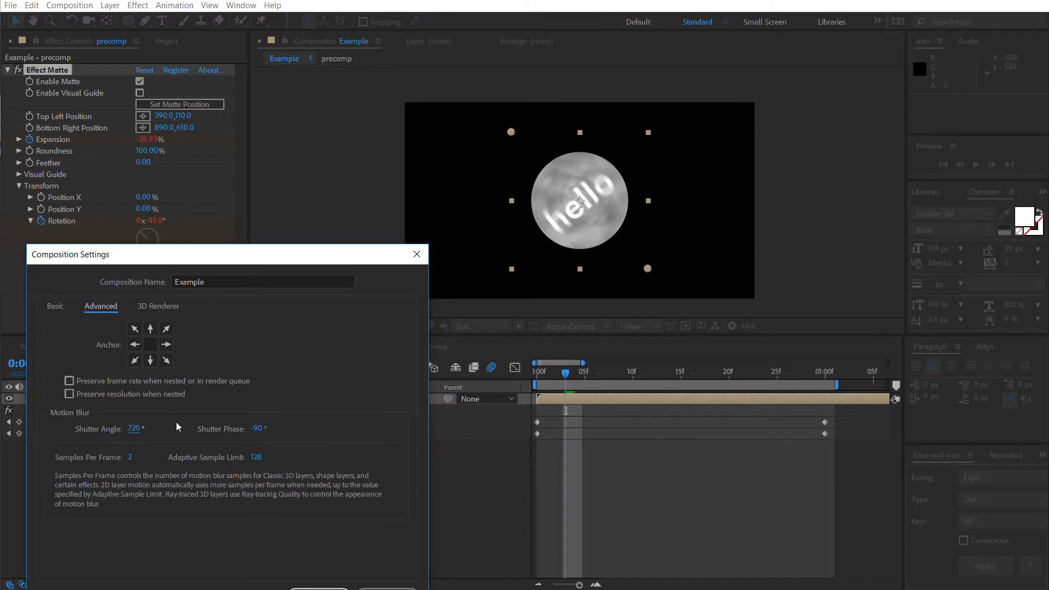
key(Return)
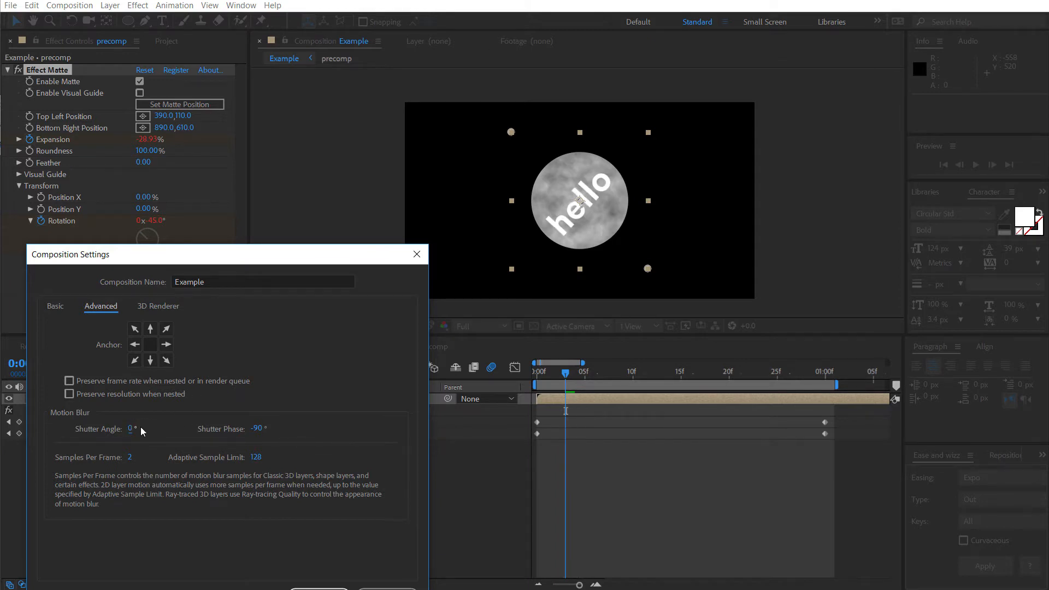
click(359, 587)
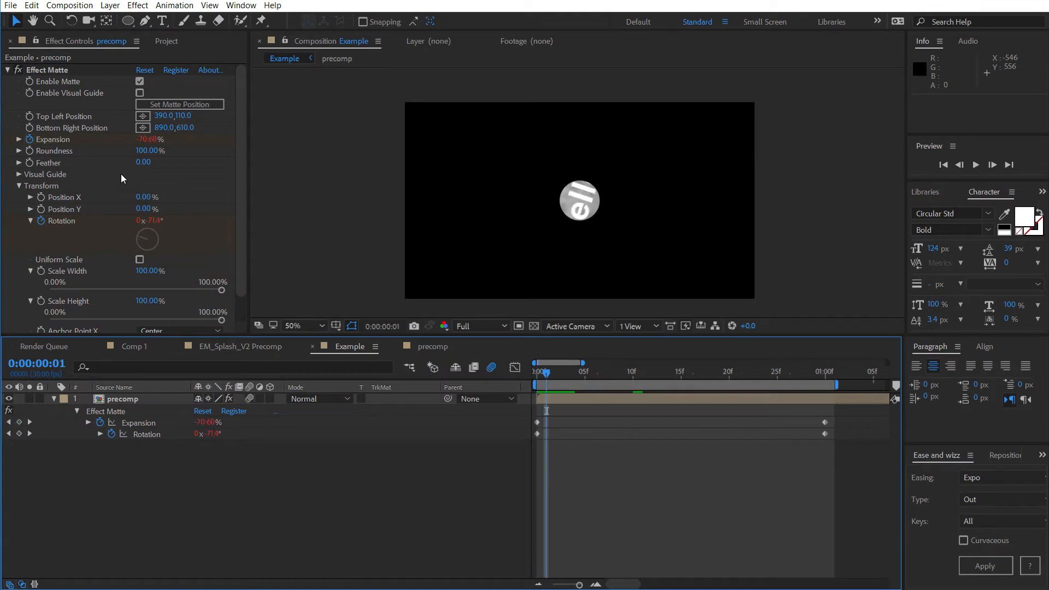
Advance frame by frame to 0:00:00:08 to examine the motion blur on the rotating reveal
key(Page_Down)
key(Page_Down)
key(Page_Down)
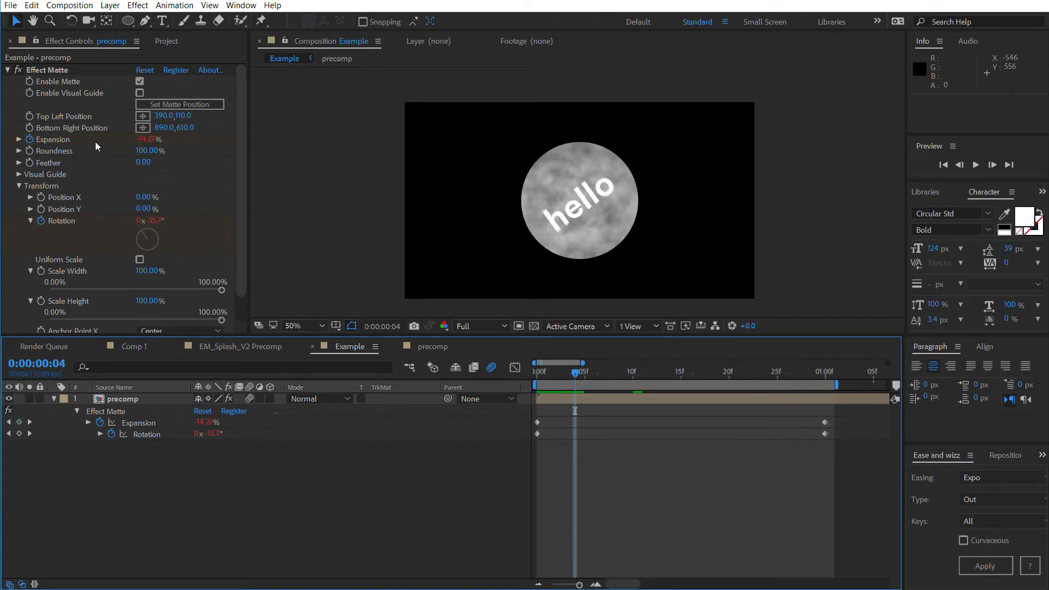
key(Page_Down)
key(Page_Down)
key(Page_Down)
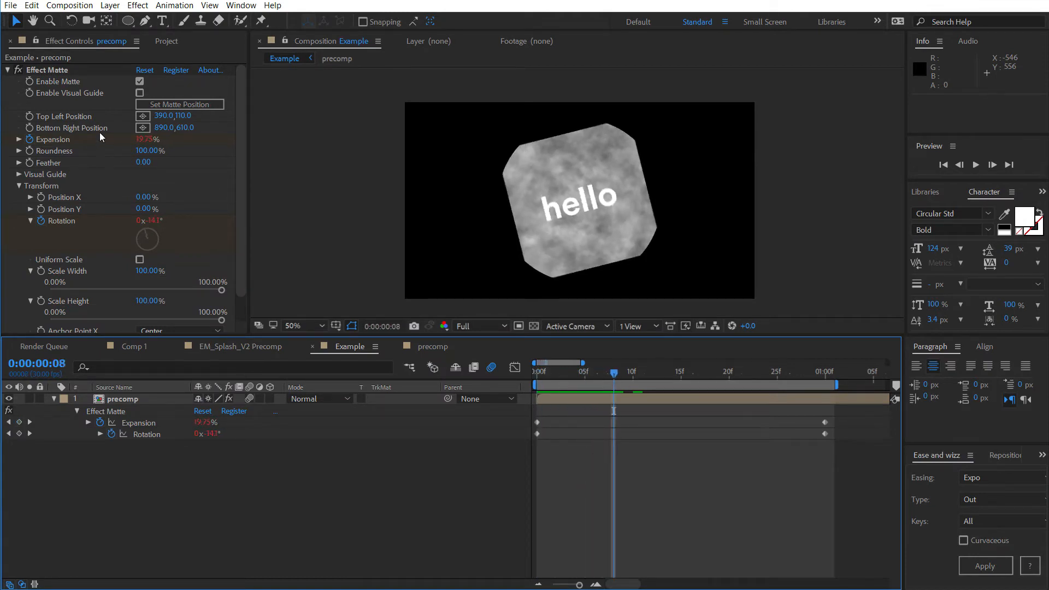
Turn the visual guide on and keyframe the matte's Feather at 200 at 0:00:00:00
click(144, 93)
key(k)
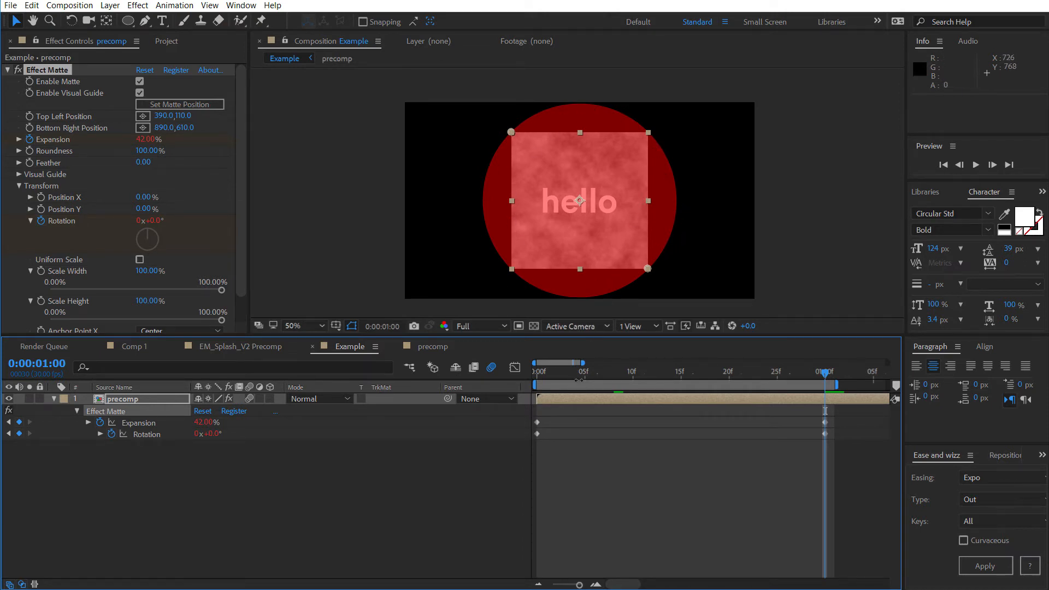
mouse_move(542, 375)
mouse_down()
mouse_move(551, 360)
mouse_move(538, 361)
mouse_up()
click(86, 173)
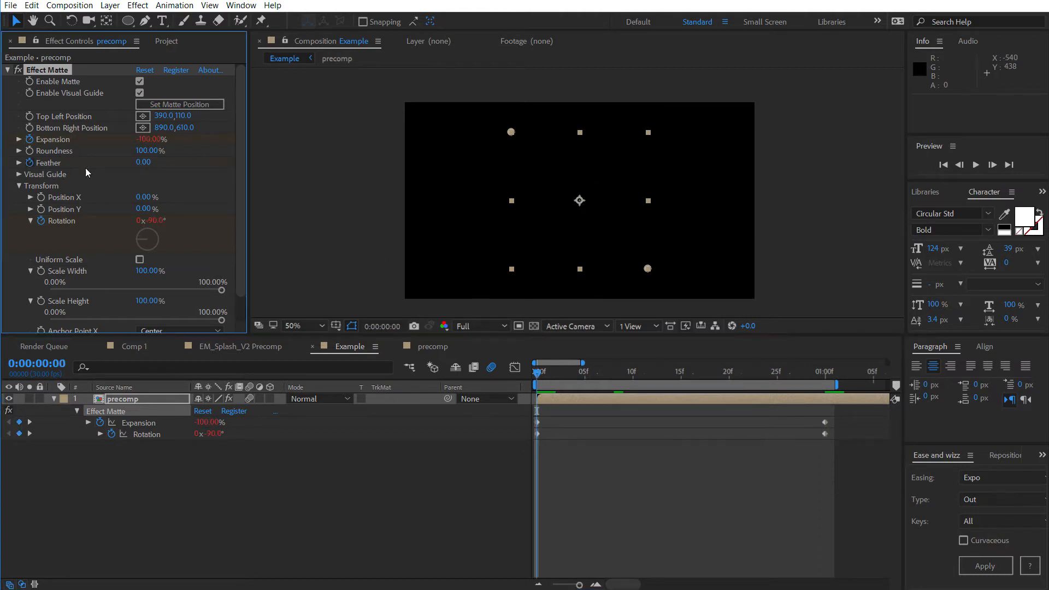
click(143, 162)
text(200)
key(Return)
Set the matte's Feather to 0 at 0:00:01:00 and preview the feathered reveal
key(k)
click(143, 162)
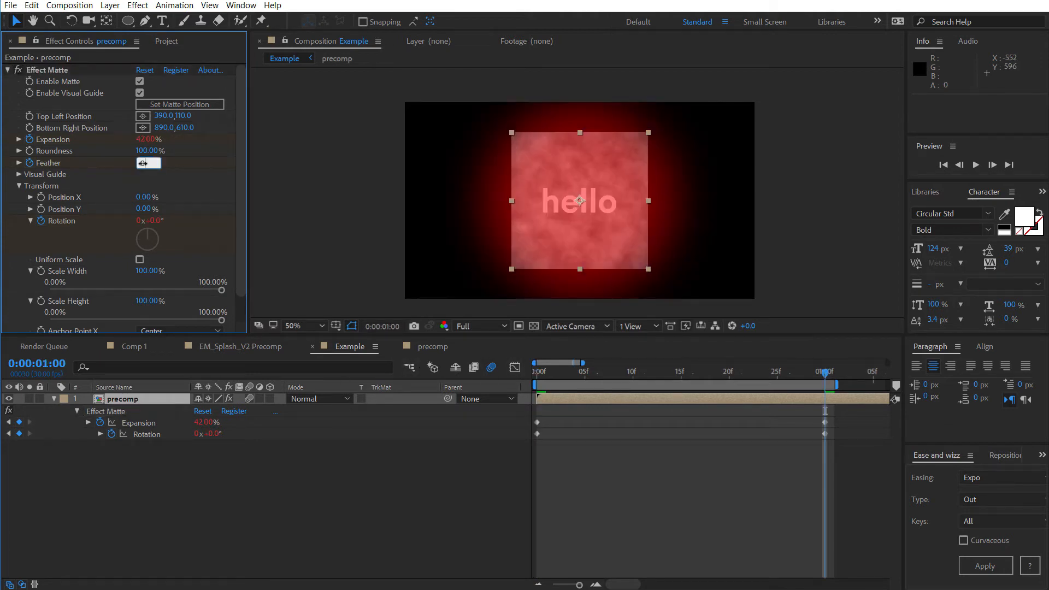
text(0)
key(Return)
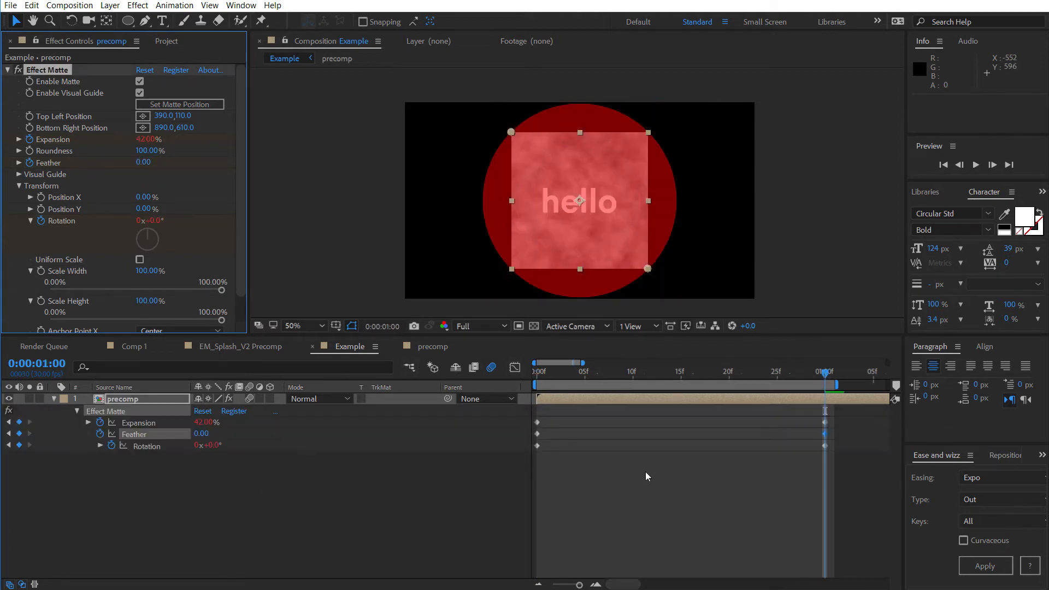
click(662, 513)
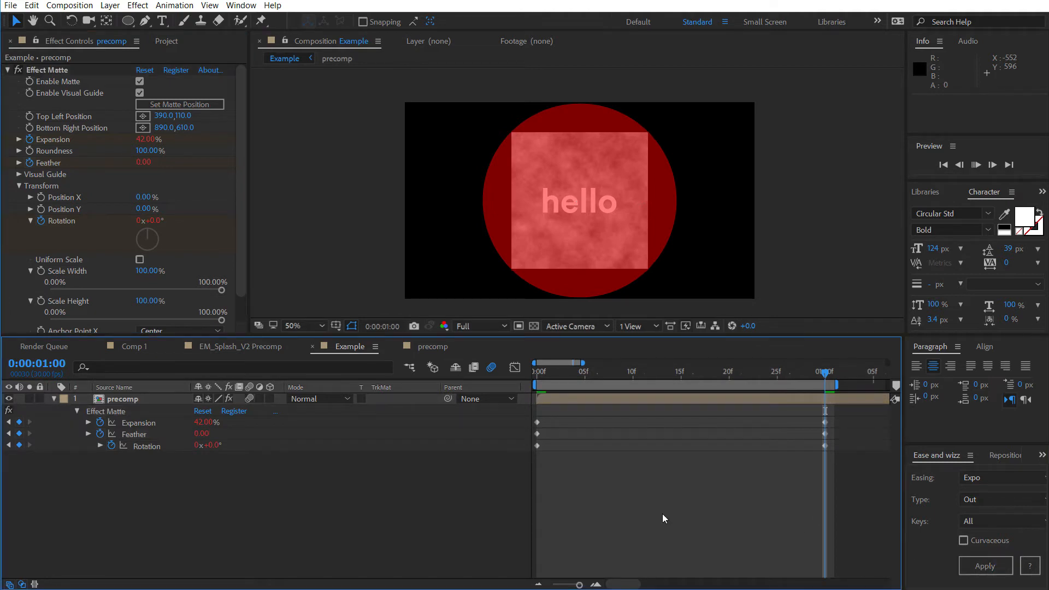
key(space)
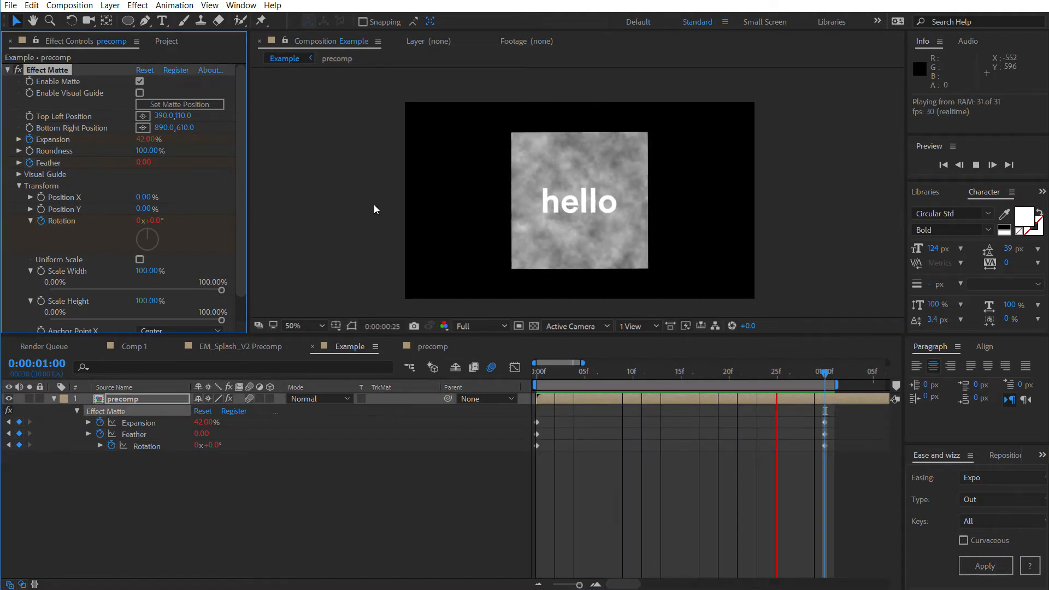
Remove the Feather keyframes and animate Roundness from 100% at 0:00:00:00 to 0% at 0:00:01:00
click(29, 162)
key(j)
click(30, 151)
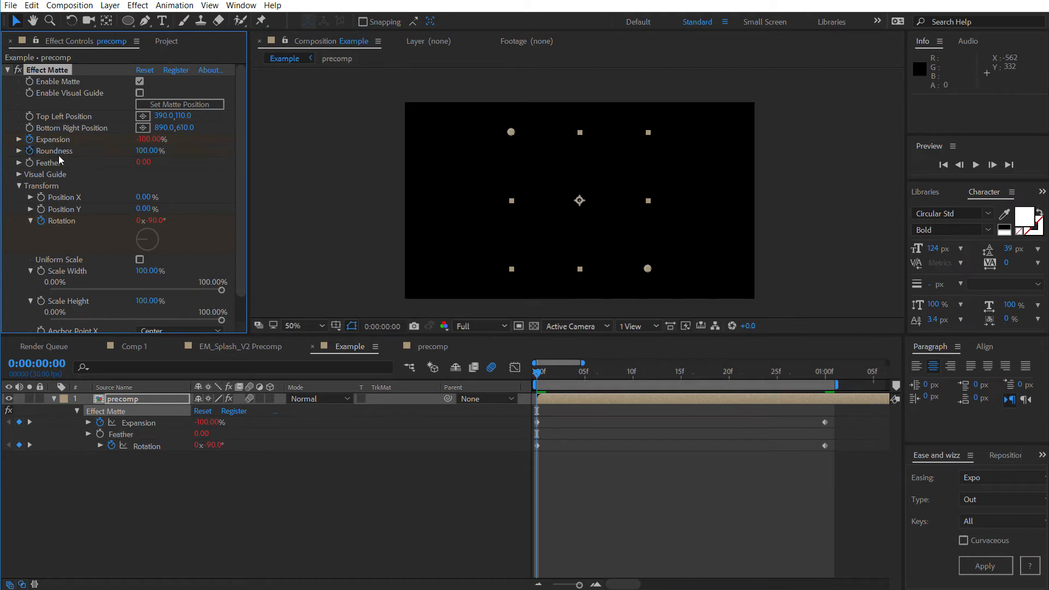
key(k)
click(145, 151)
text(0)
key(Return)
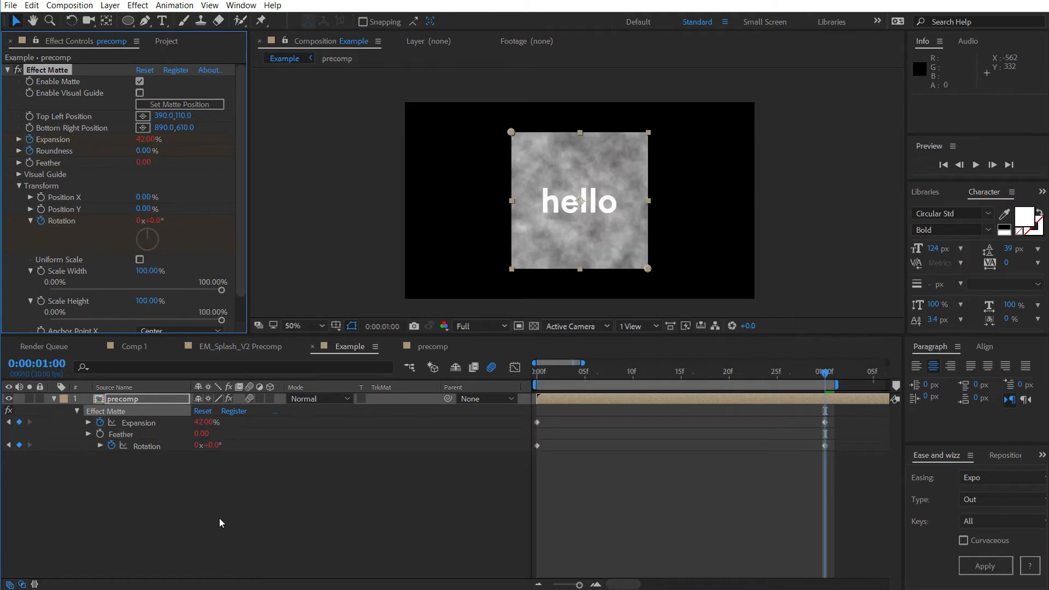
Apply Expo Out easing to the Roundness keyframes, check the matte's visual guide, and preview the reveal
key(u)
key(u)
click(974, 563)
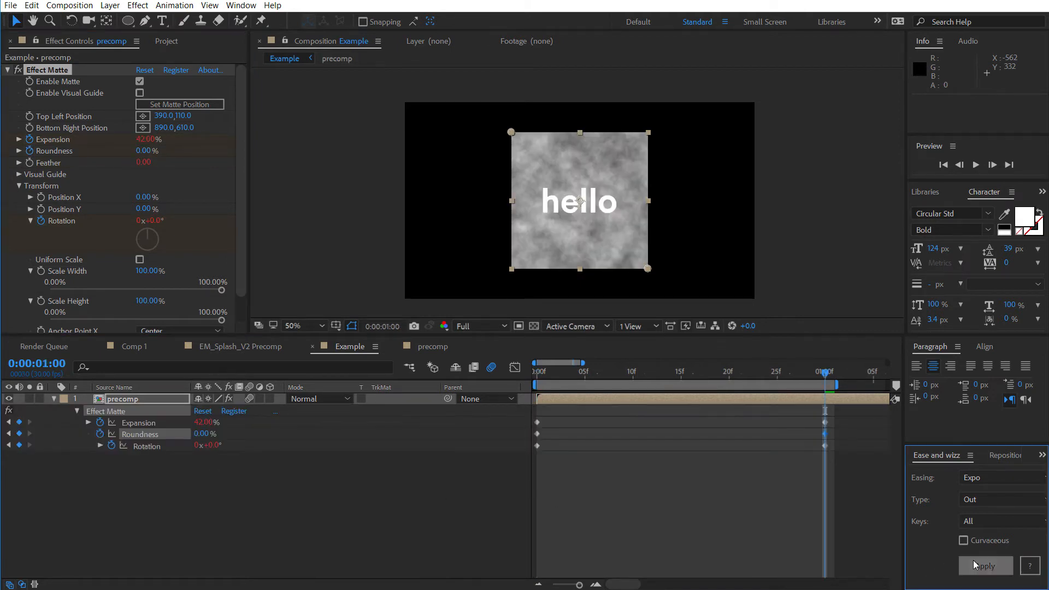
click(141, 93)
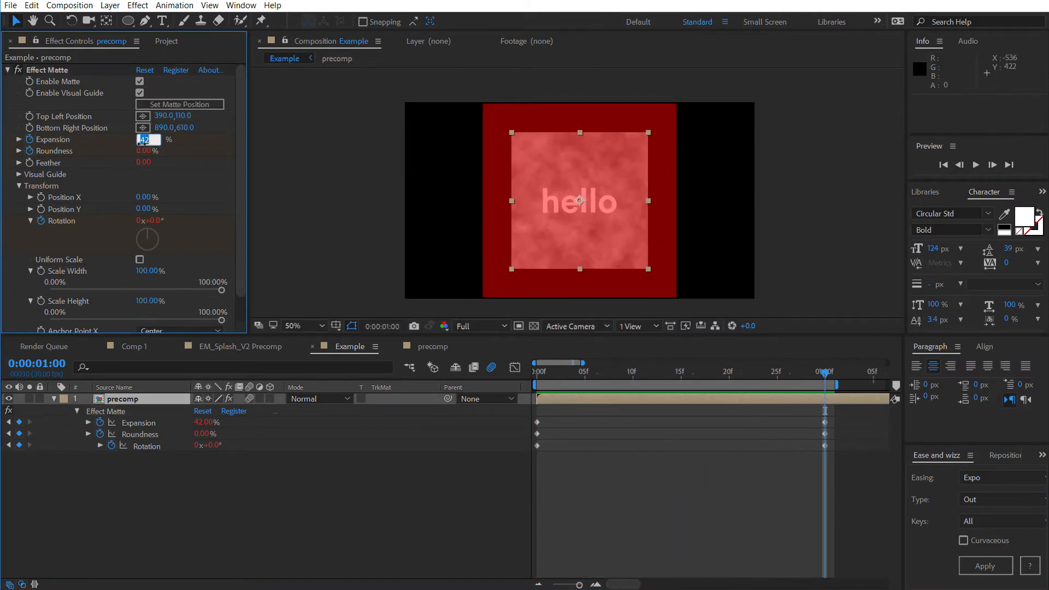
click(139, 93)
key(space)
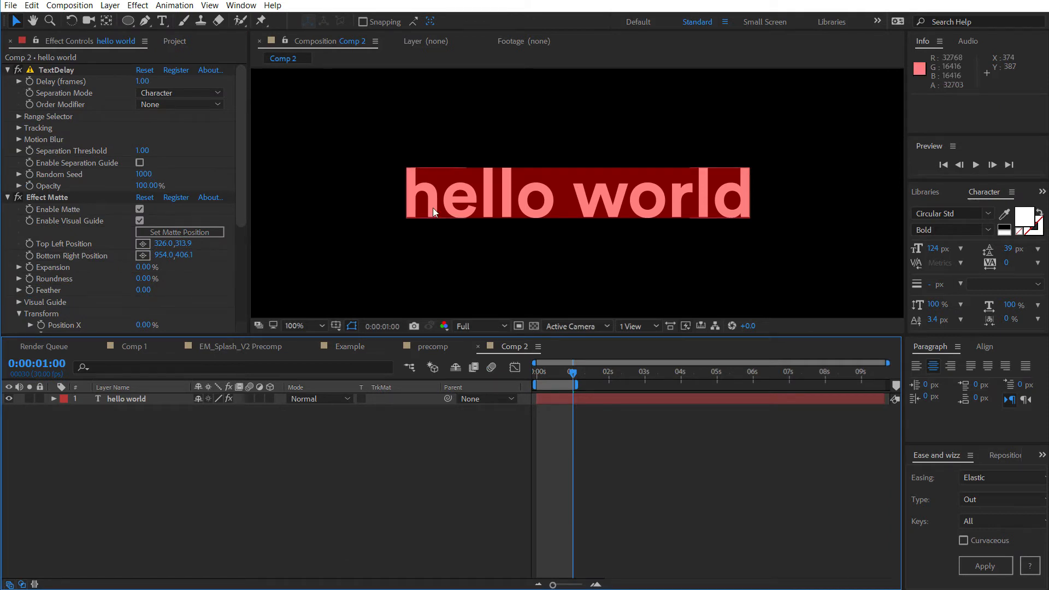
Try placing TextDelay below Effect Matte on the hello world layer, and undo the reordering
drag(56, 71, 60, 261)
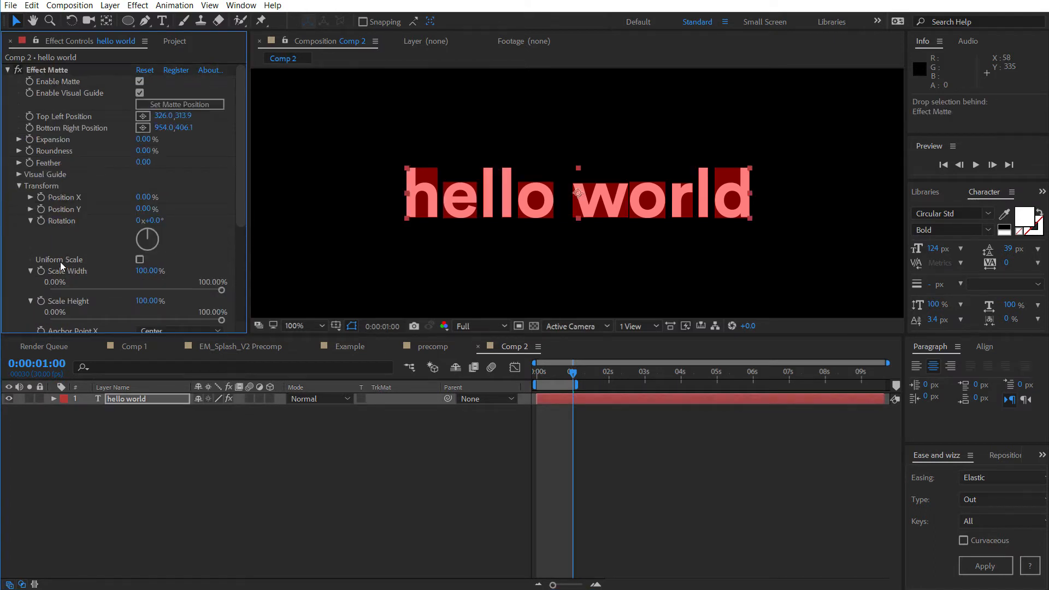
scroll(70, 260, down, 3)
scroll(70, 261, up, 3)
key(ctrl+z)
scroll(67, 209, down, 3)
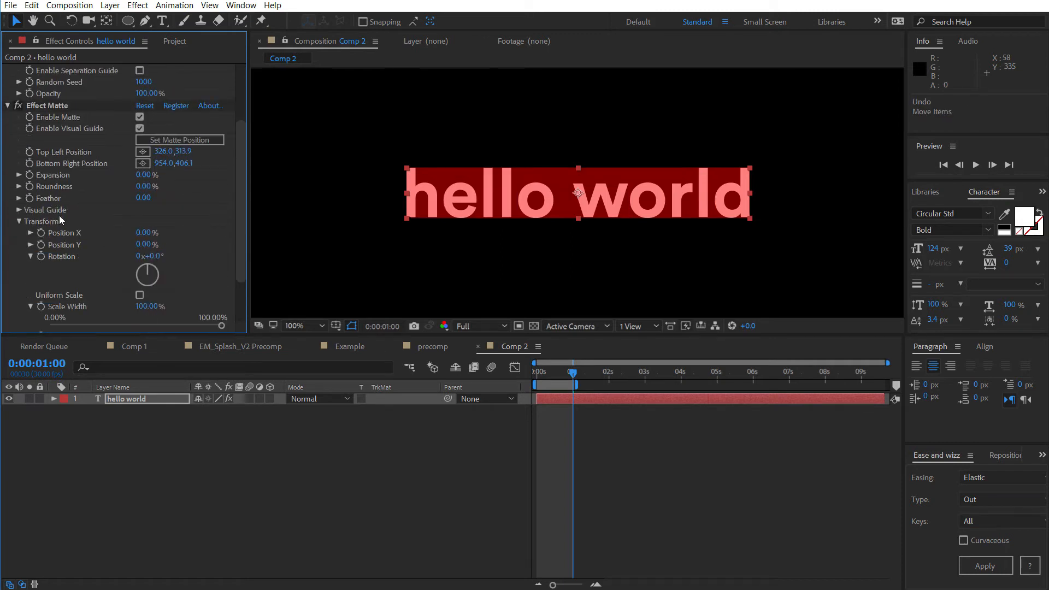
Animate the hello world layer's Y Position from 460 at 0:00:00:00 to 360 at 0:00:01:00
click(18, 222)
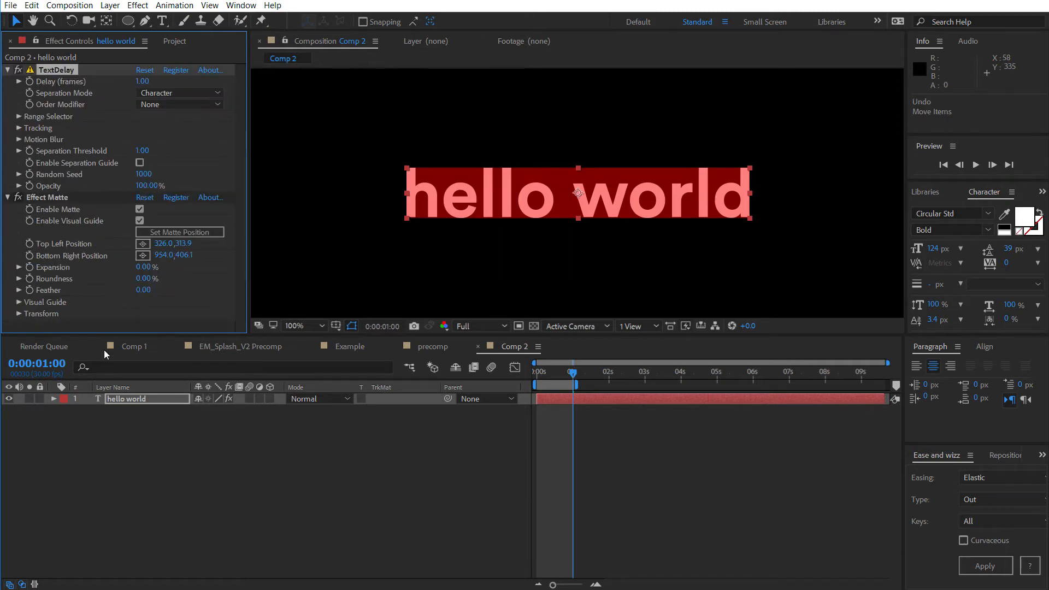
click(123, 398)
key(p)
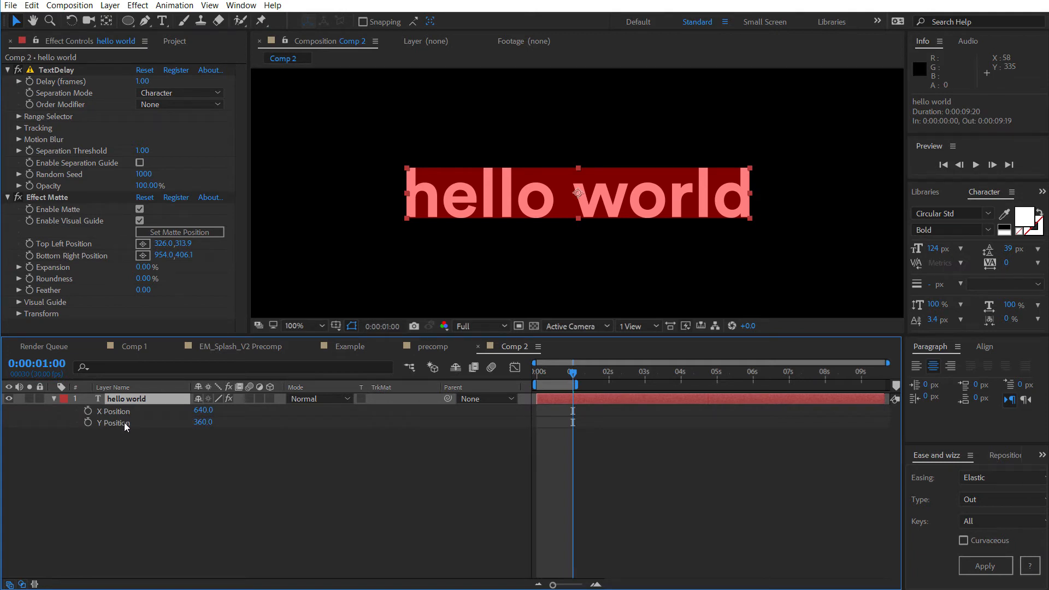
click(89, 424)
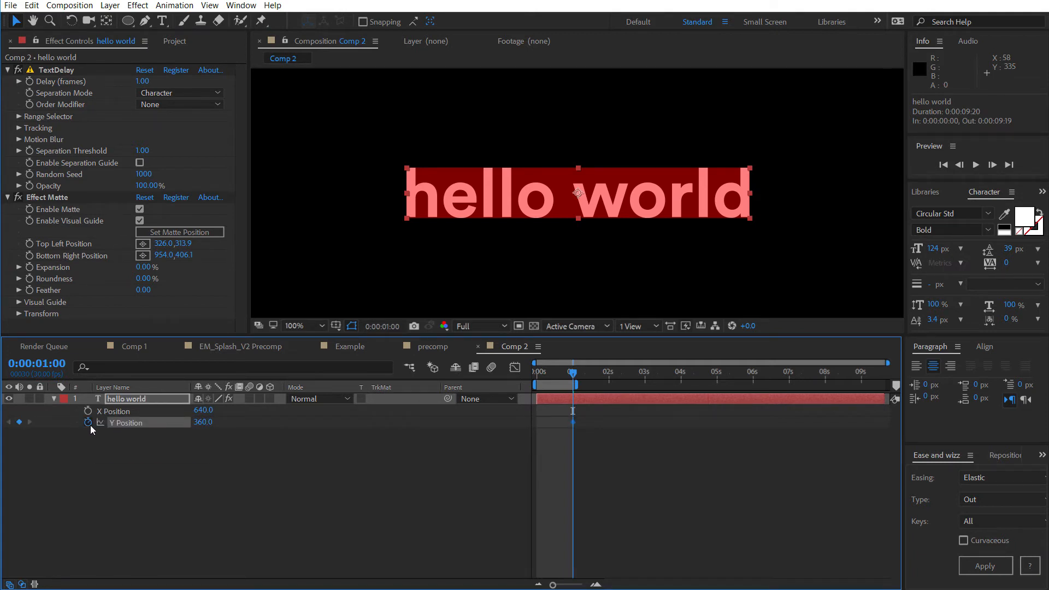
key(Home)
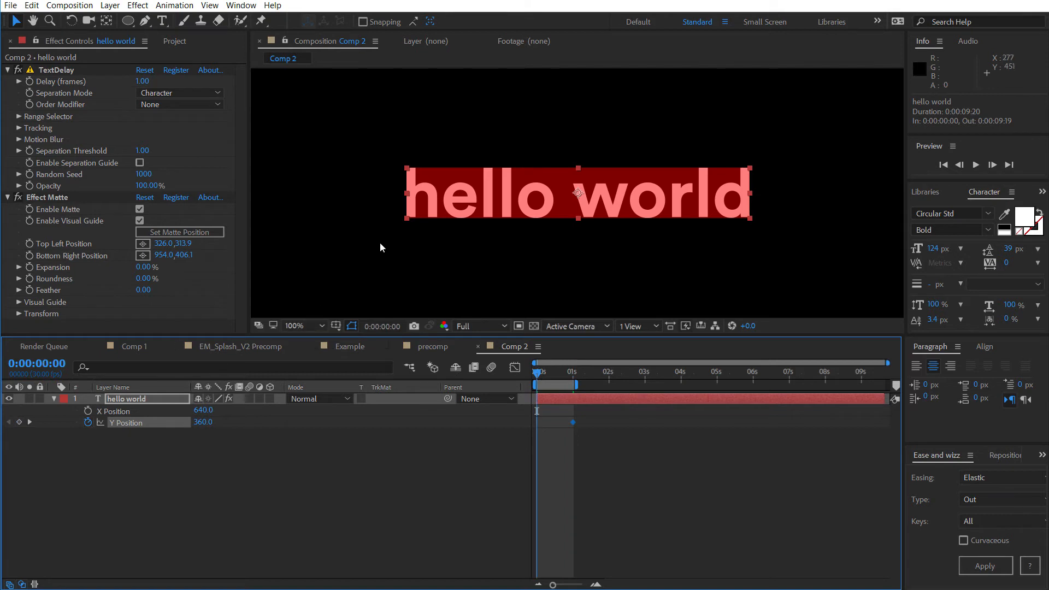
key(shift+Down)
key(shift+Down)
key(shift+Down)
key(shift+Down)
key(shift+Down)
key(shift+Down)
key(shift+Down)
key(shift+Down)
key(shift+Down)
key(shift+Down)
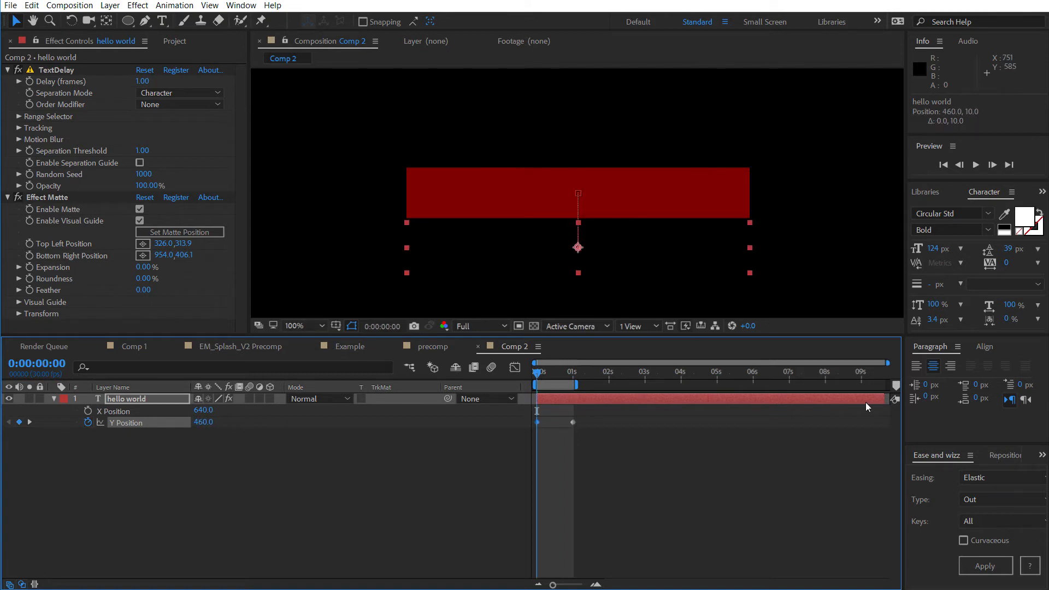
Apply Elastic Out easing to the Y Position keyframes and preview the text reveal
click(980, 568)
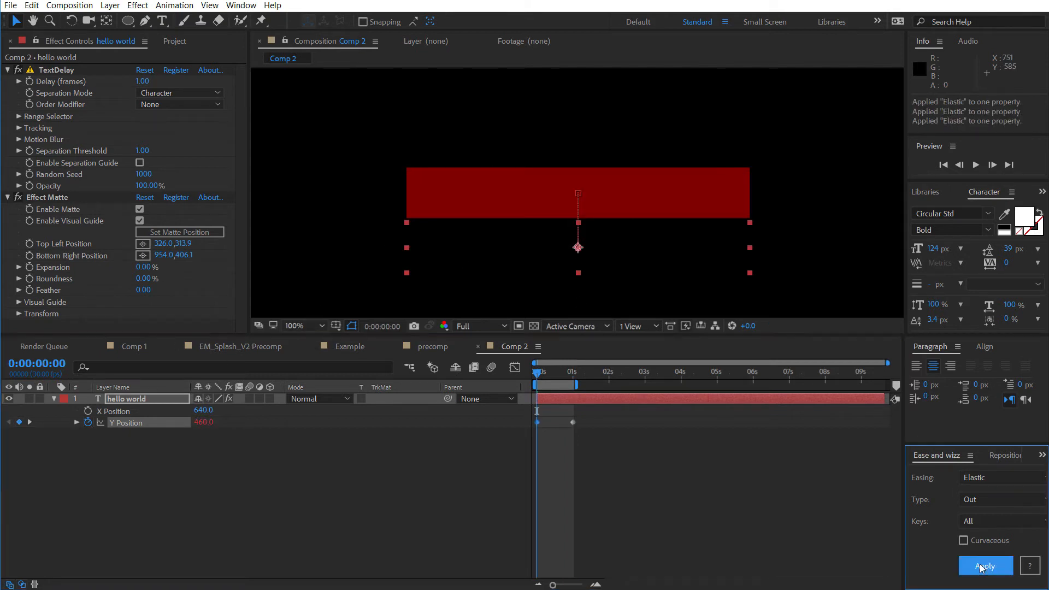
click(624, 486)
key(space)
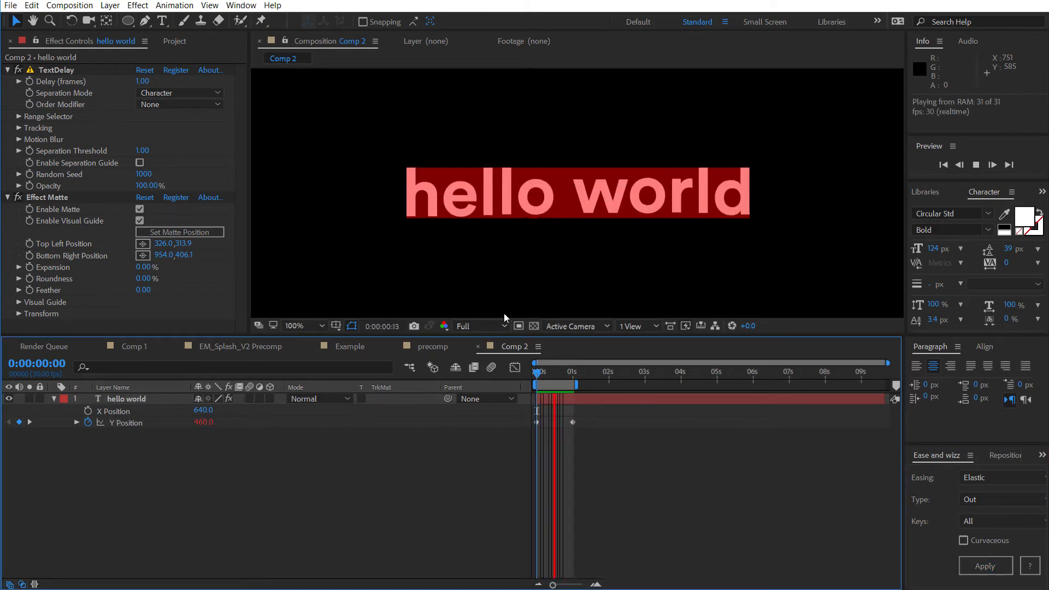
click(505, 196)
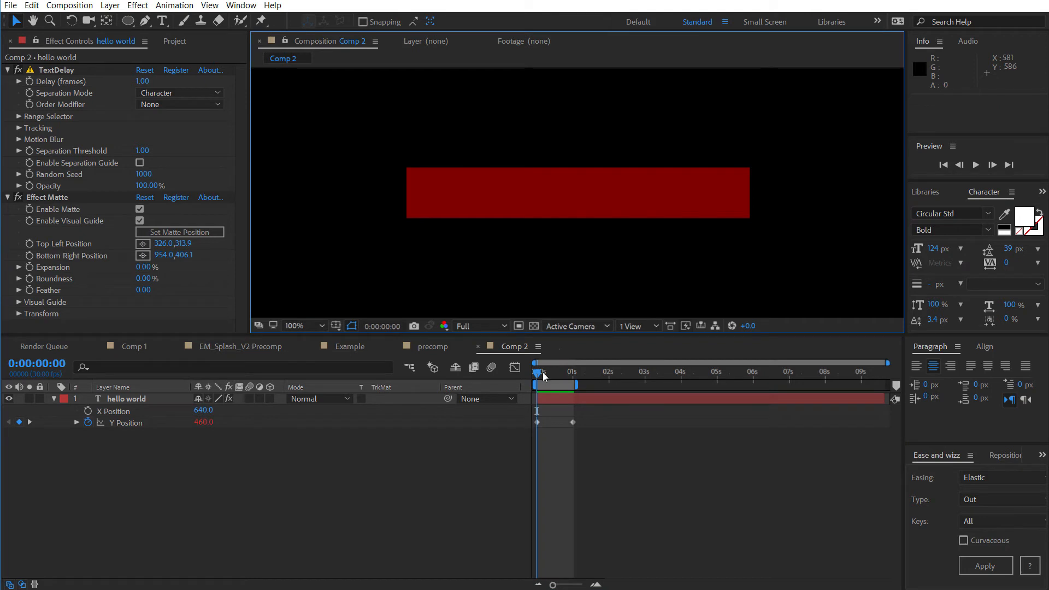
At 0:00:00:13, temporarily disable TextDelay to preview the reveal without it, and re-enable it on the hello world layer
drag(547, 375, 552, 375)
click(19, 71)
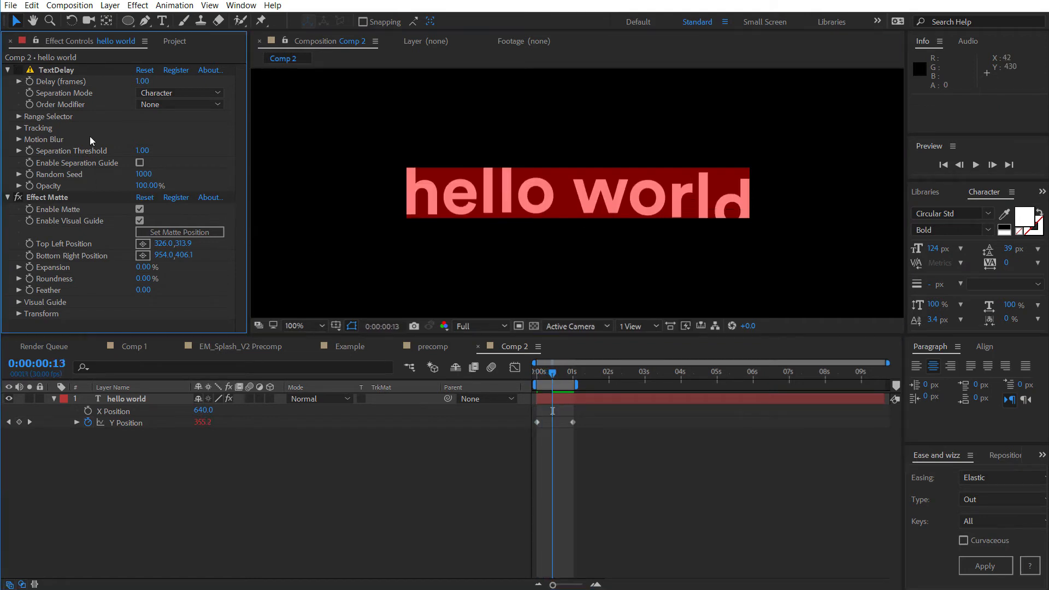
click(318, 514)
key(space)
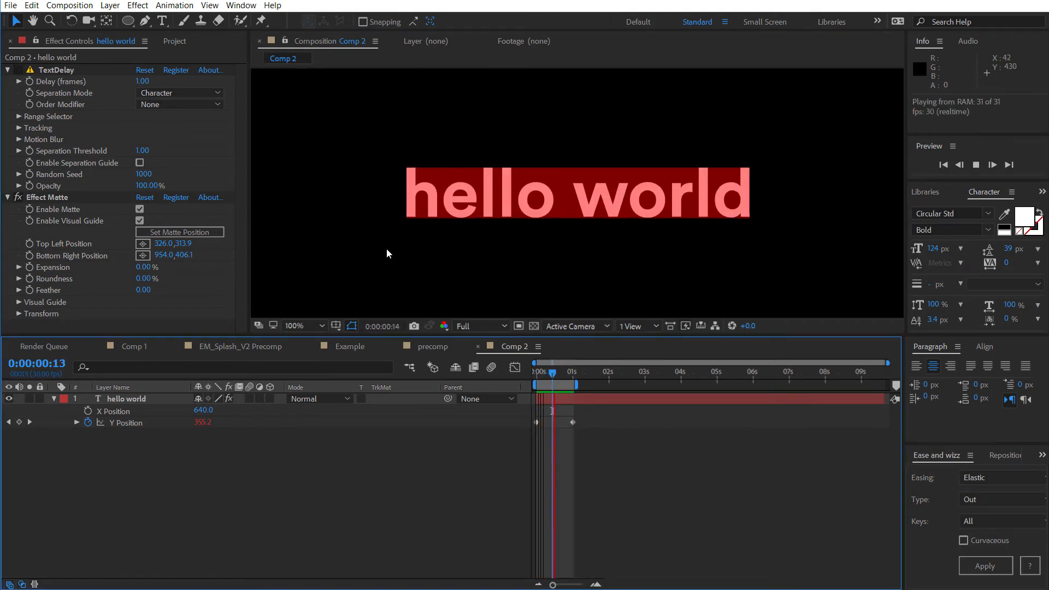
click(387, 250)
click(19, 70)
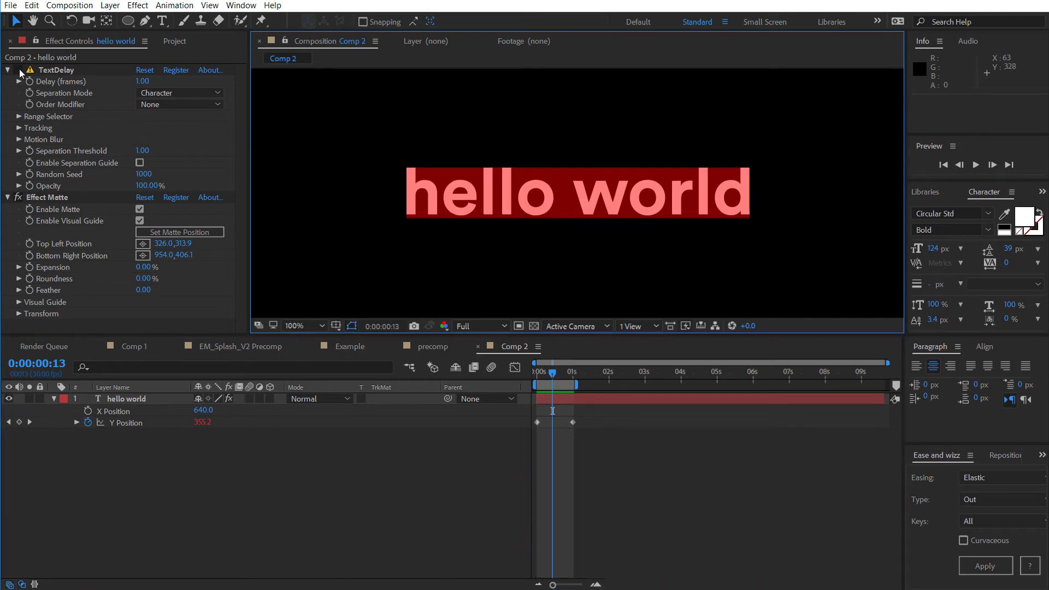
click(543, 396)
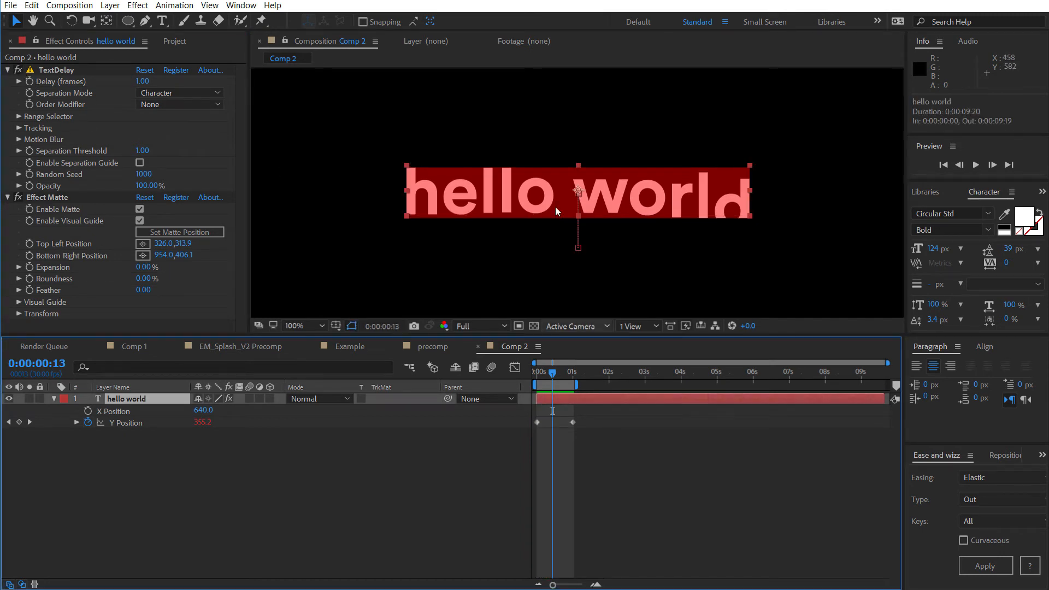
Raise the matte's upper edge to a Top Left Position of 326.0, 289.9, turn off the visual guide, and preview the reveal
click(52, 198)
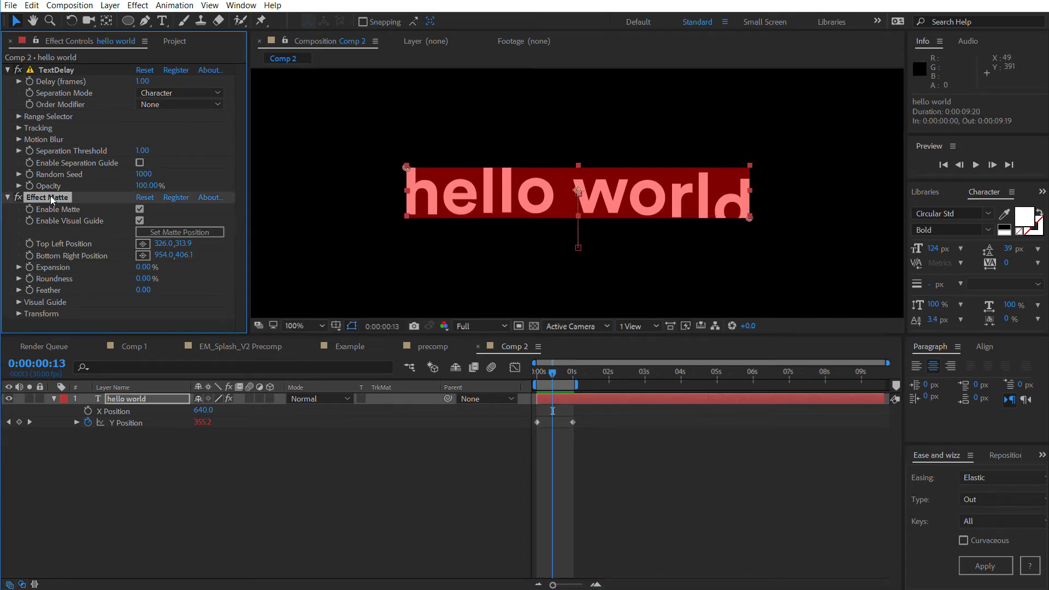
drag(405, 167, 405, 155)
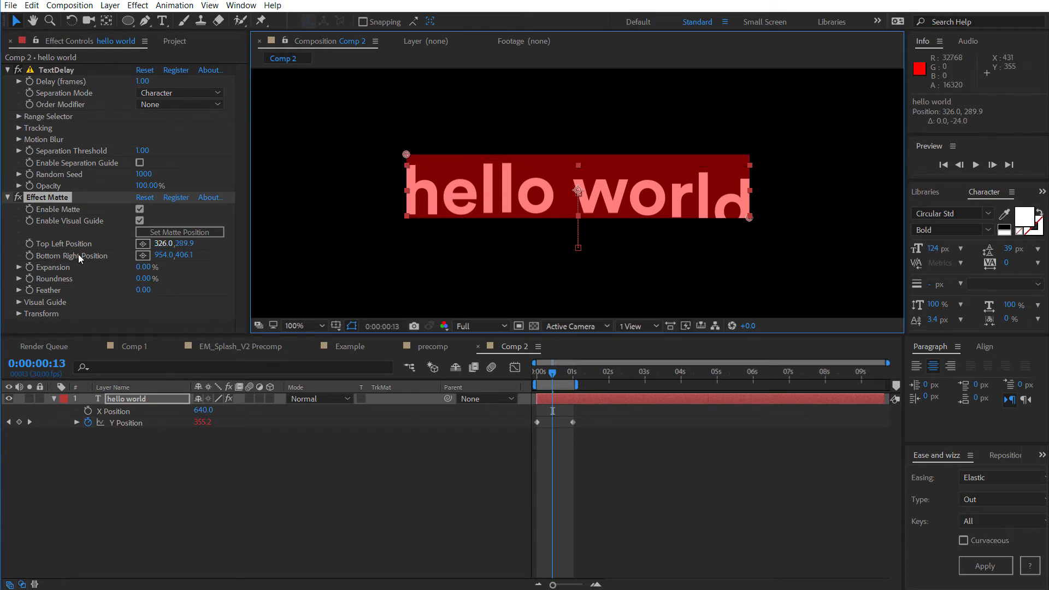
click(141, 221)
click(239, 486)
key(space)
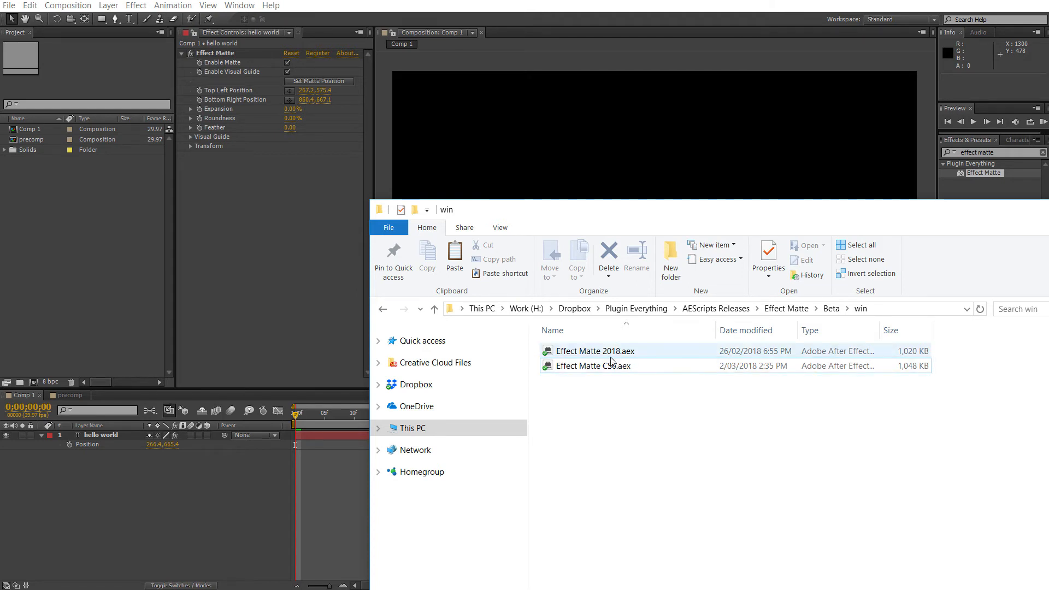
Examine the Effect Matte 2018.aex and Effect Matte CS6.aex plugin files in the win folder in File Explorer
click(613, 372)
click(610, 370)
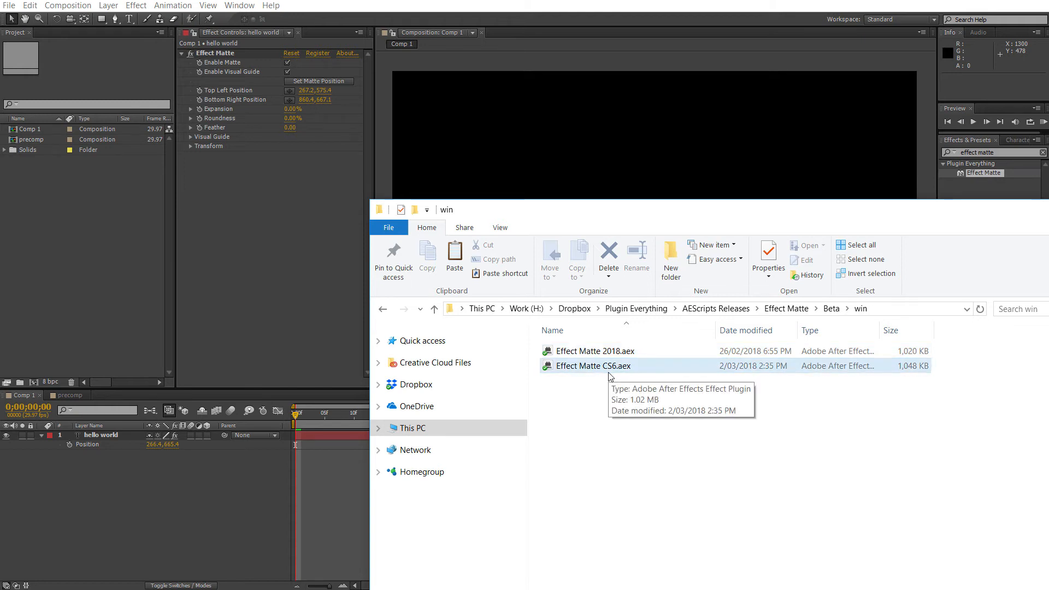
click(612, 359)
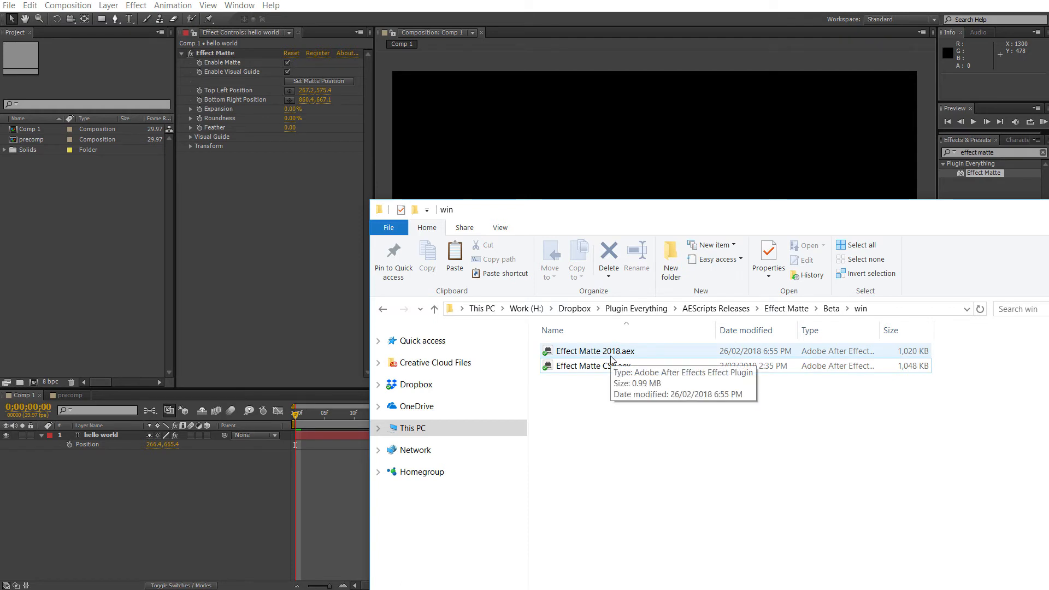
click(613, 366)
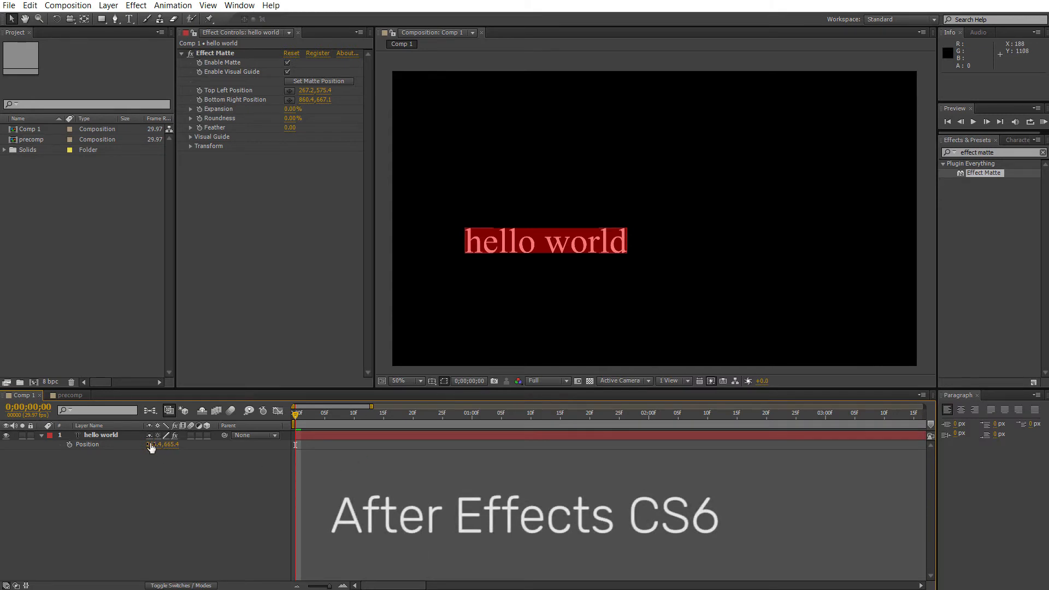
In After Effects CS6, rotate the hello world layer to 45° and fit its matte position to the rotated text
click(99, 436)
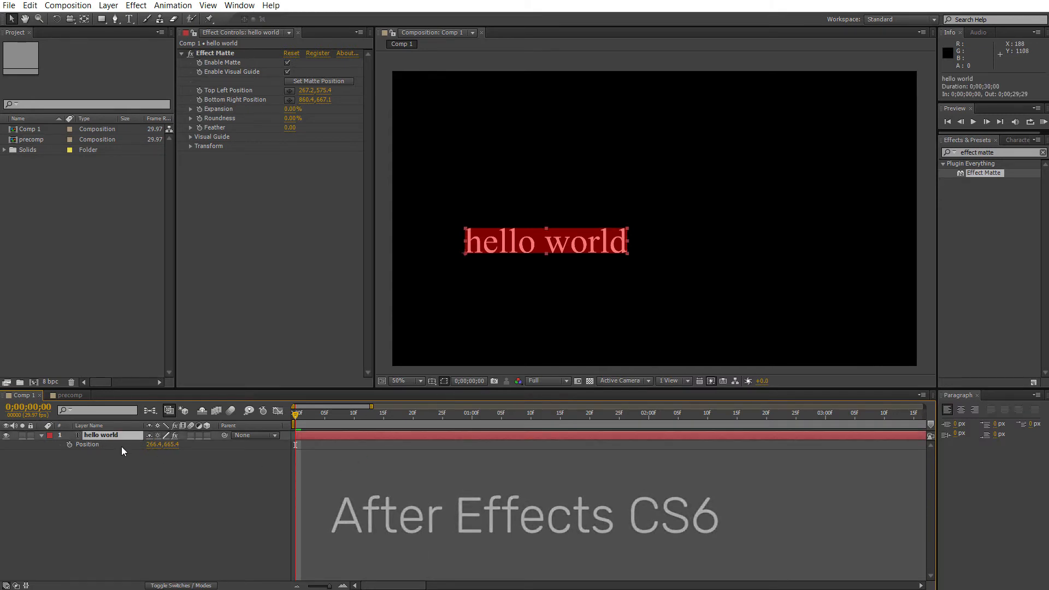
key(r)
click(159, 444)
text(45)
key(Return)
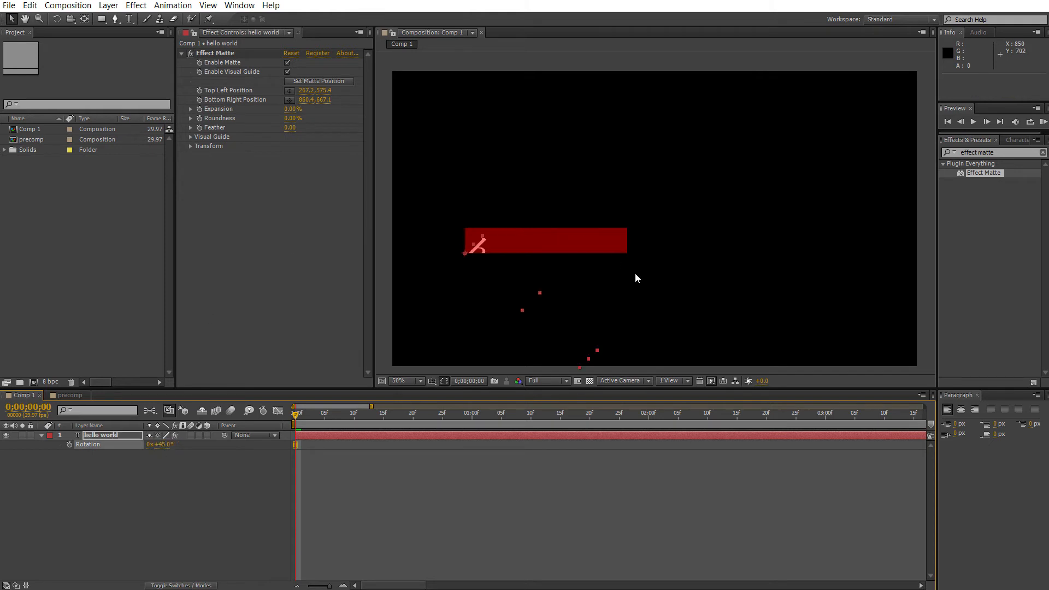
click(305, 82)
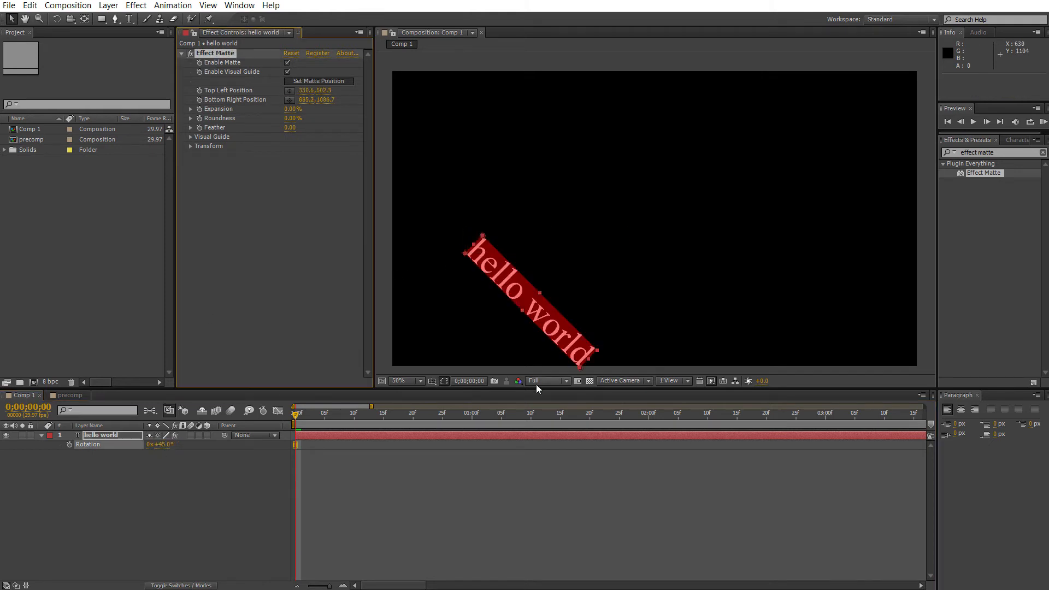
Add a null object to Comp 1 and set its Rotation to 45°
click(207, 480)
key(ctrl+alt+shift+y)
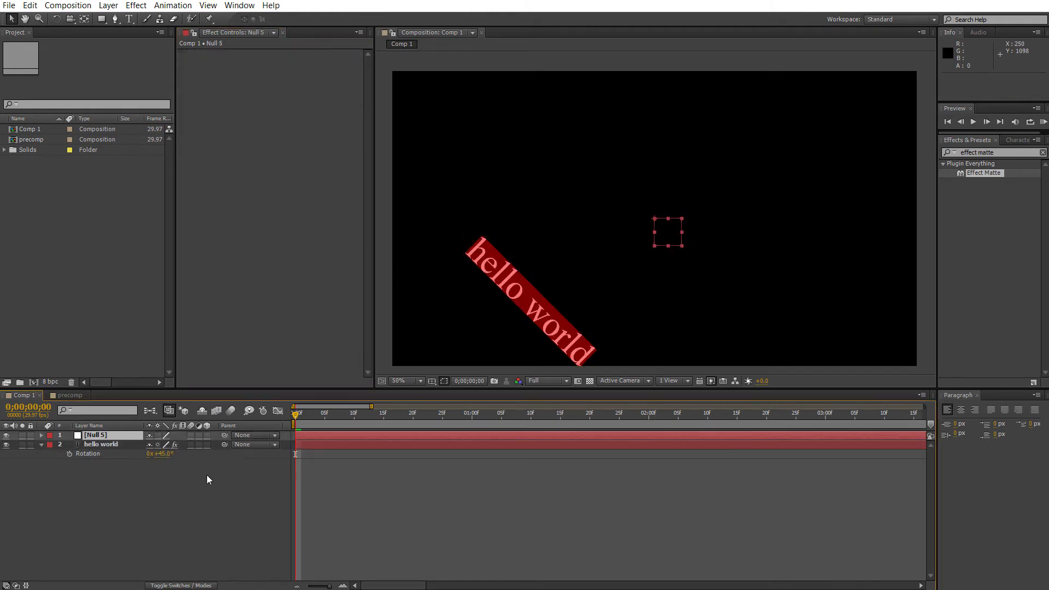
key(r)
click(164, 444)
text(45)
key(Return)
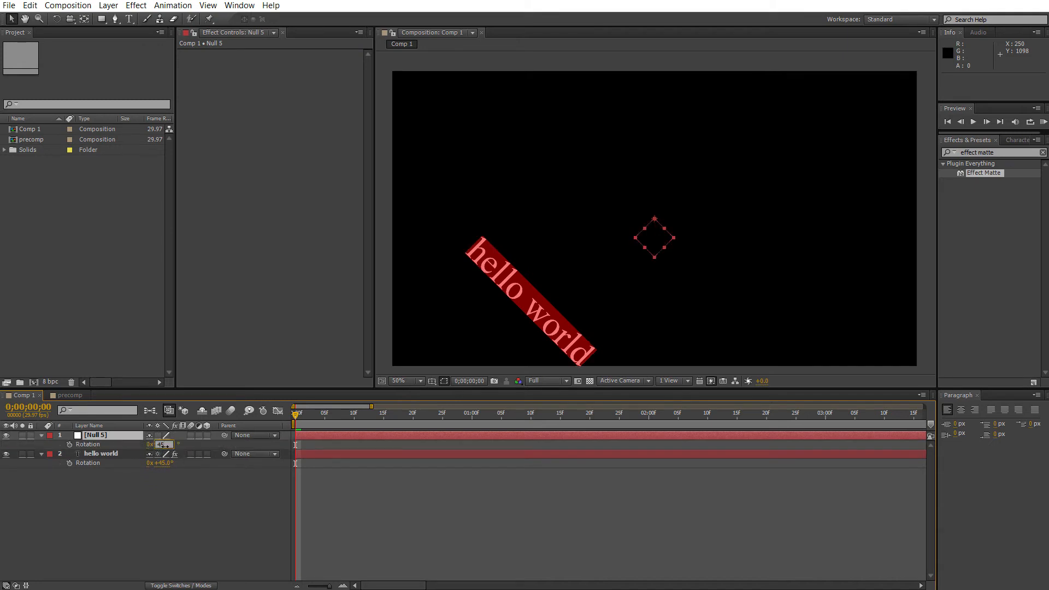
Parent the hello world layer to the null and recalculate its matte position
drag(223, 455, 101, 436)
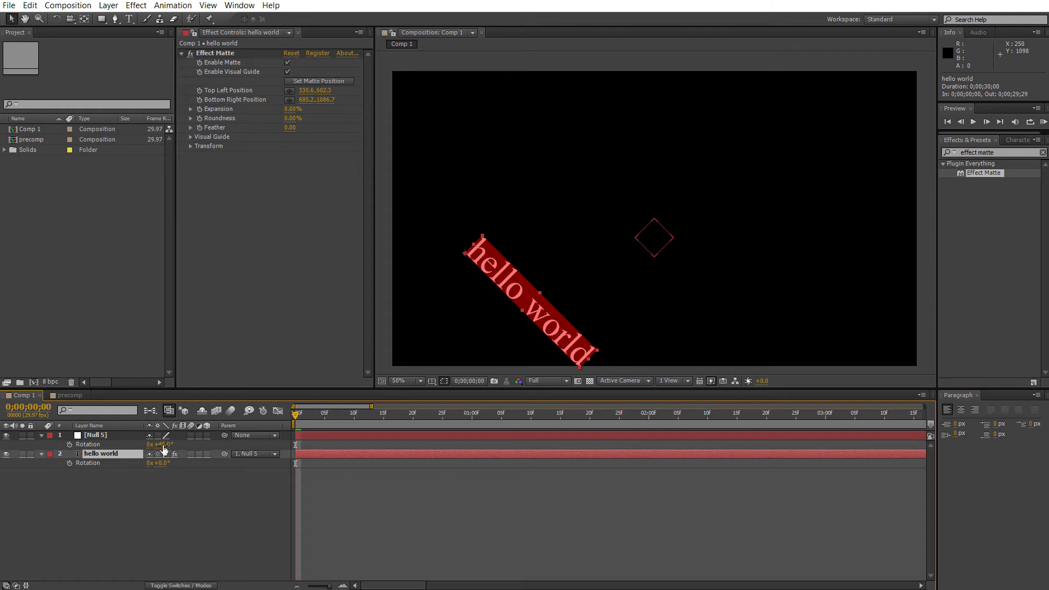
click(317, 82)
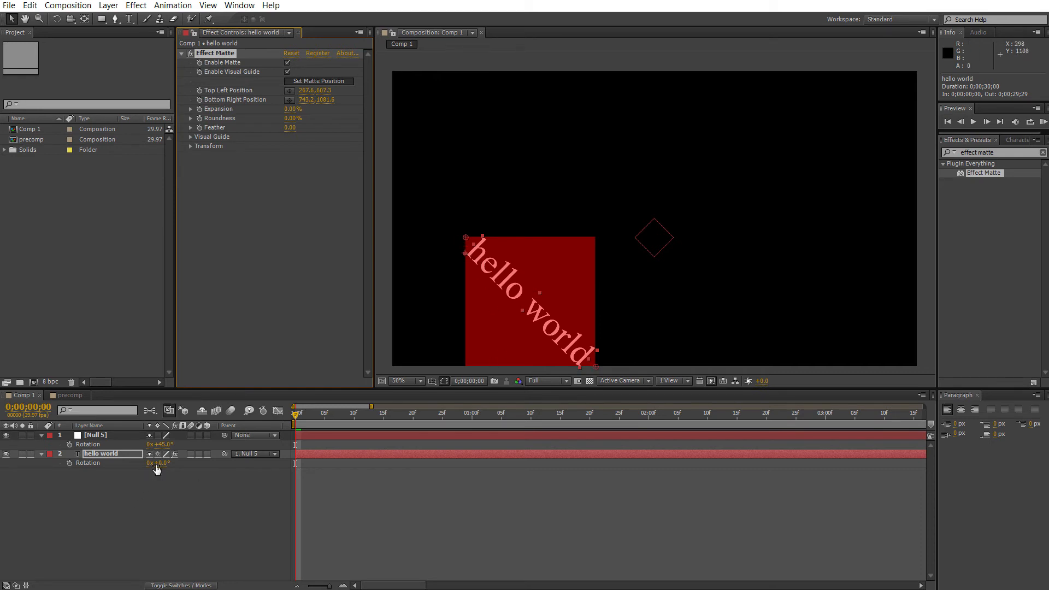
click(98, 464)
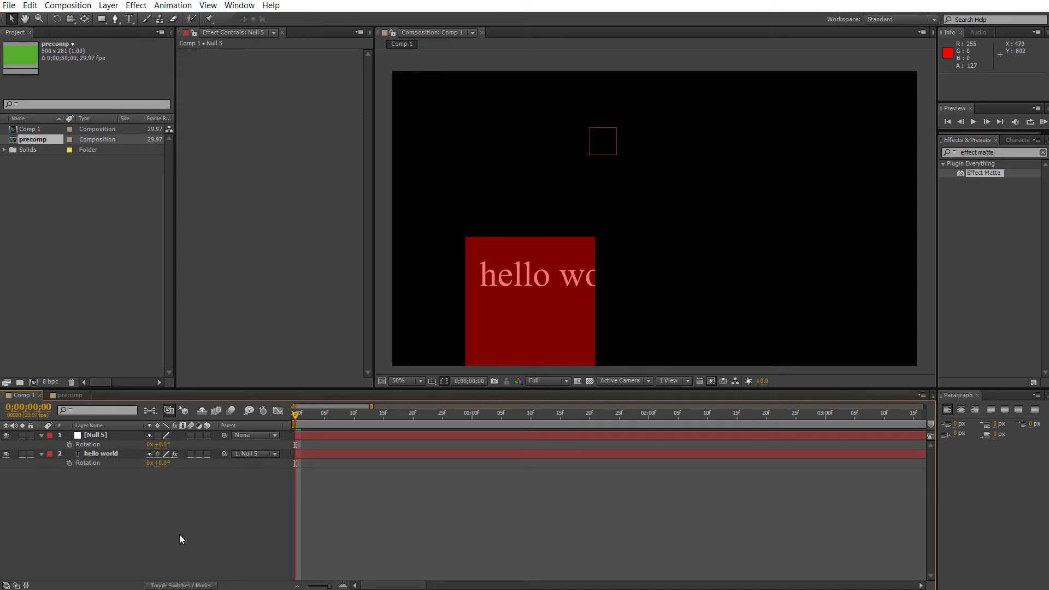
Move the null left and slightly up, and refit the hello world layer's matte to the shifted text
click(110, 434)
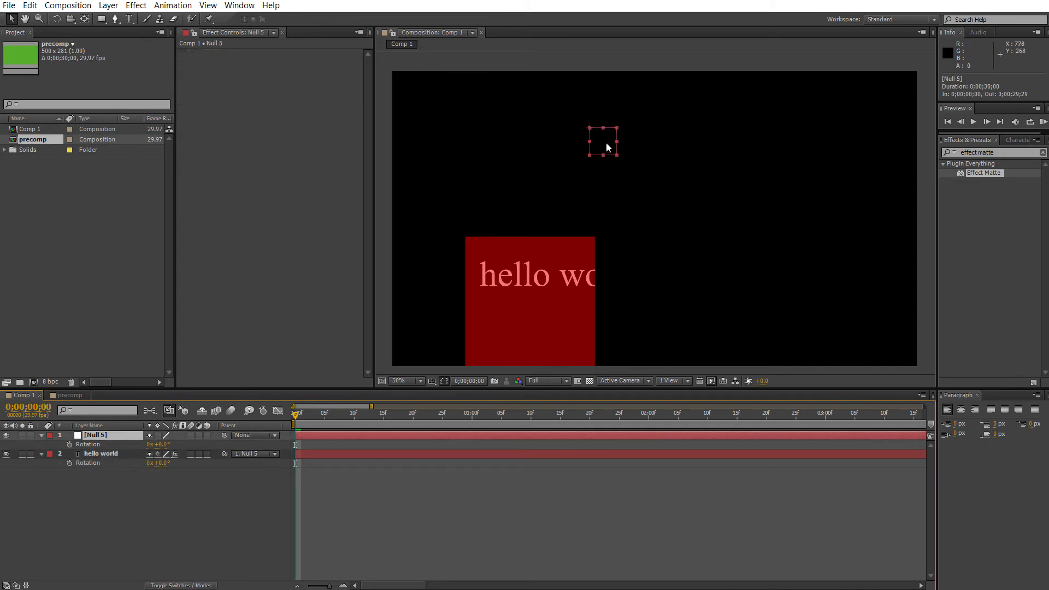
drag(606, 145, 555, 131)
click(87, 454)
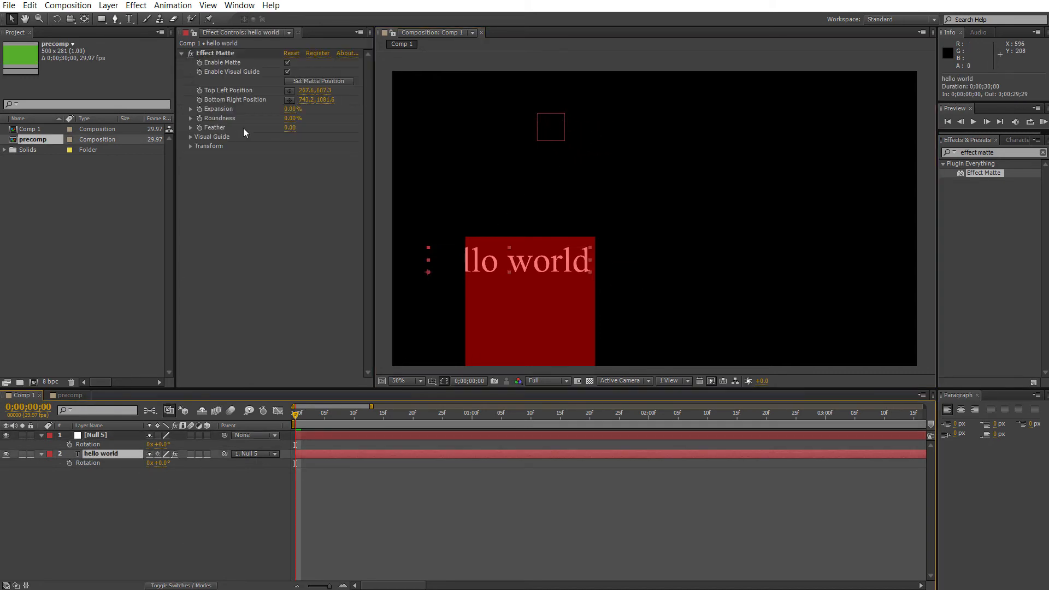
click(294, 82)
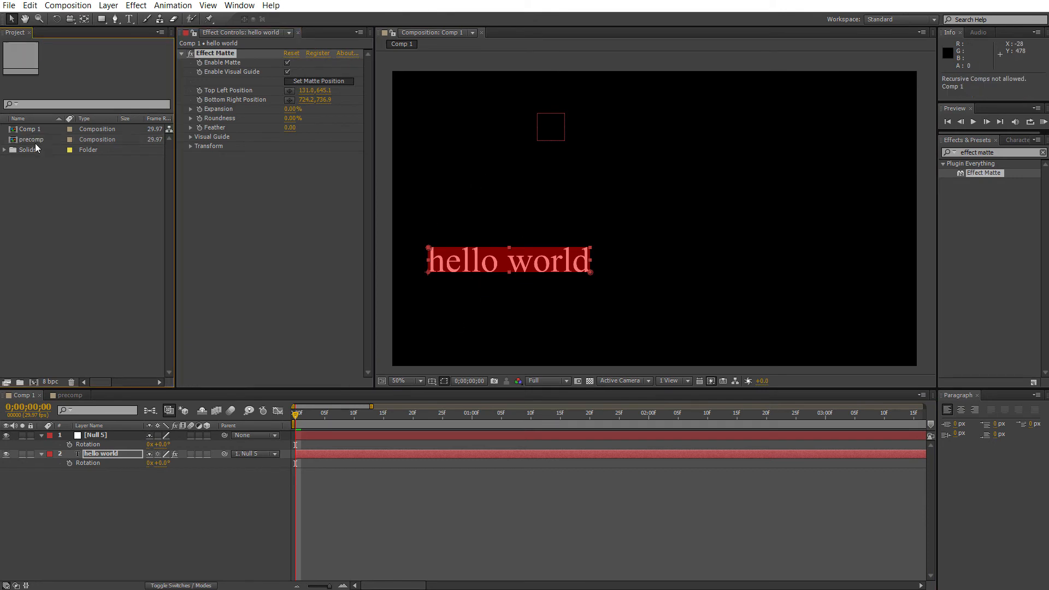
Place the green precomp in Comp 1 to the right of the text and parent it to the null
drag(33, 139, 709, 223)
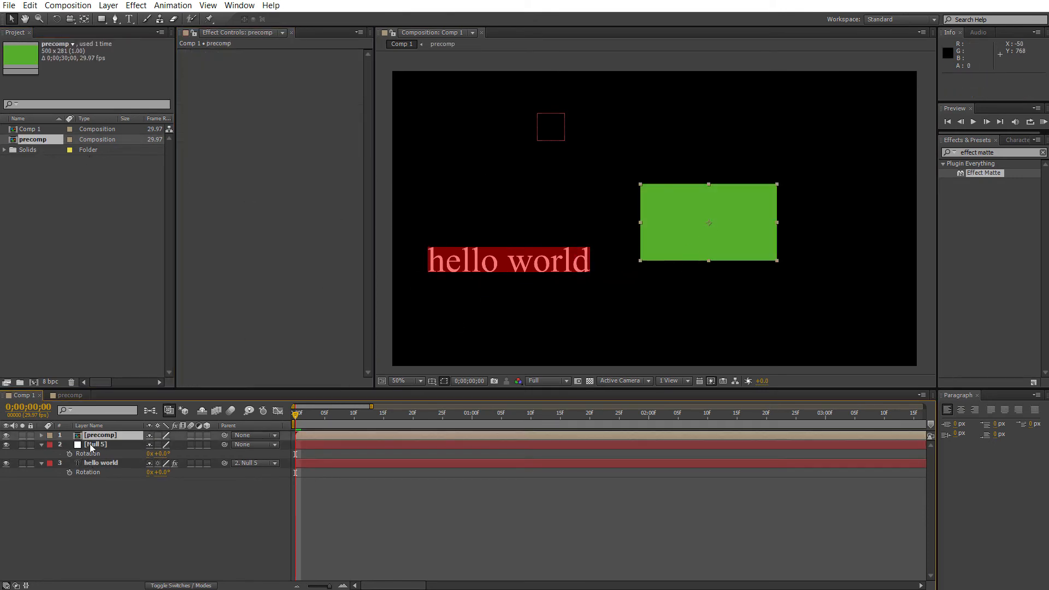
click(102, 437)
click(125, 493)
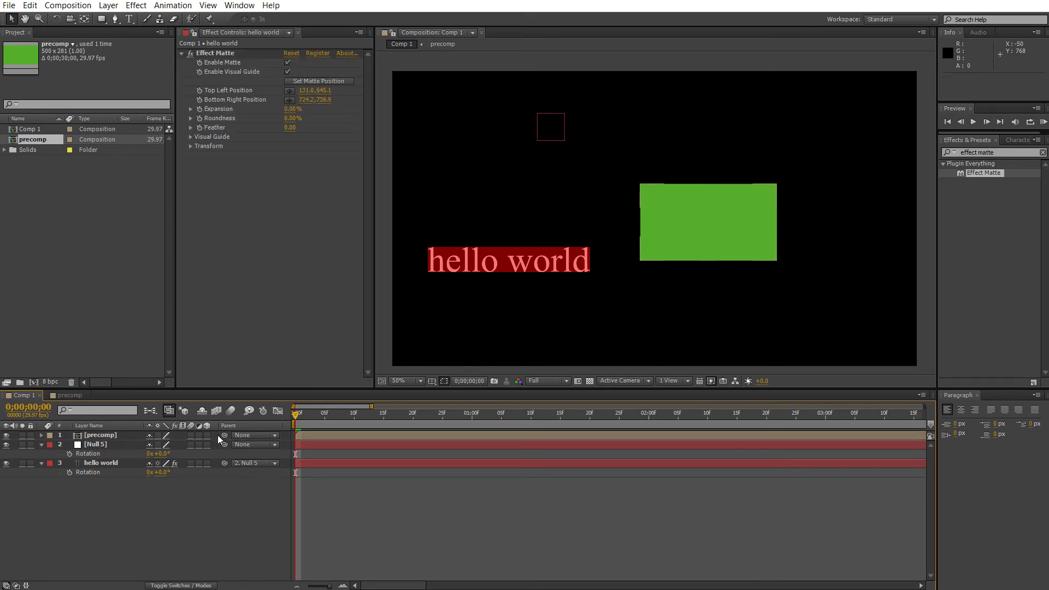
drag(224, 435, 109, 446)
click(126, 436)
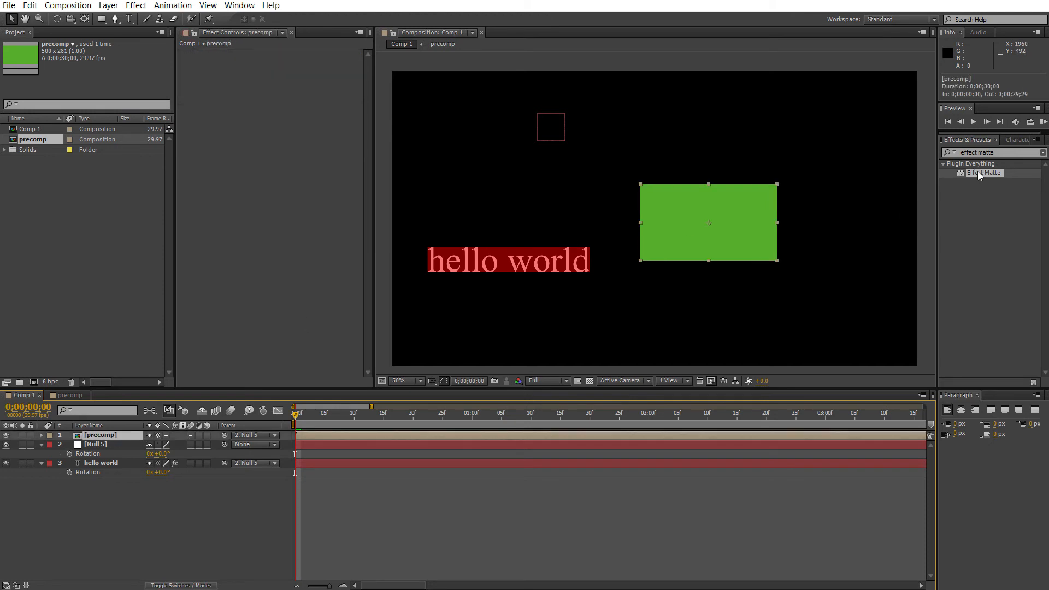
Apply Effect Matte to the precomp layer, enable its visual guide, set the matte position, and show the layer's Position property
drag(982, 173, 754, 234)
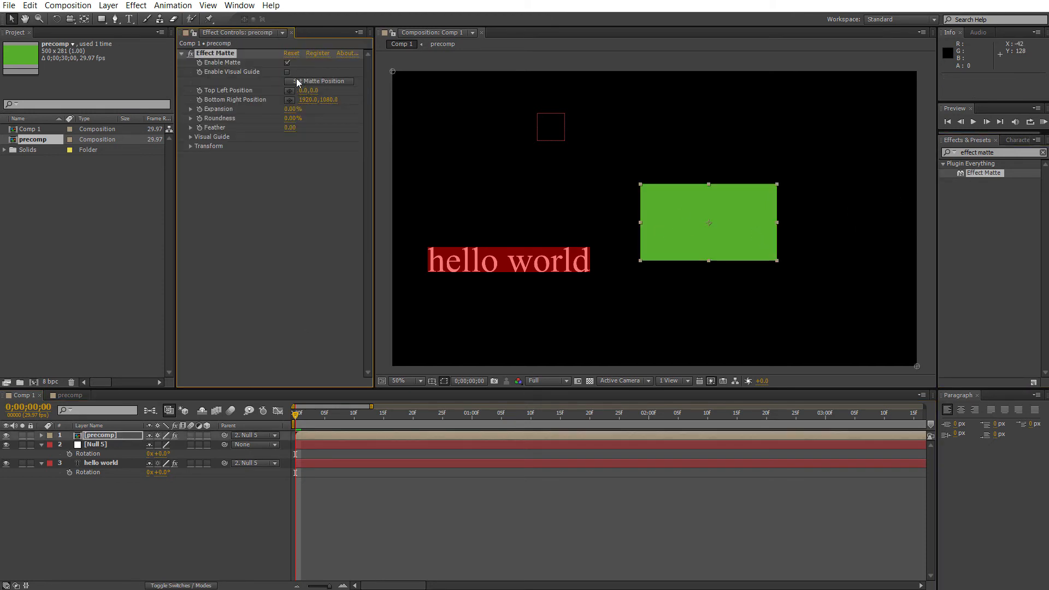
click(286, 72)
click(298, 81)
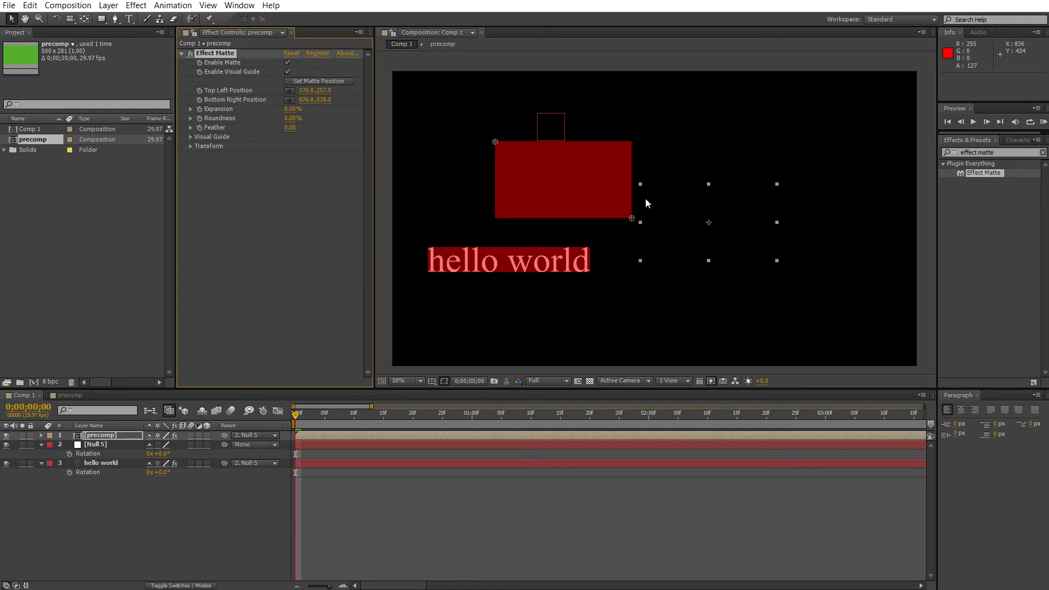
key(p)
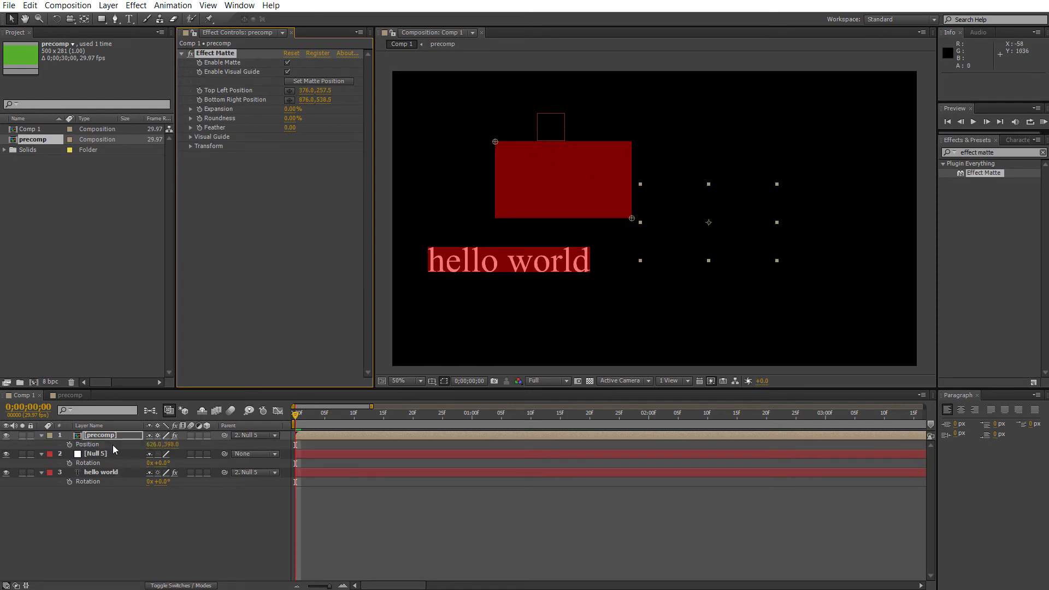
Show the null's Position property and reselect the precomp layer's Effect Matte to compare the two positions
click(113, 453)
key(p)
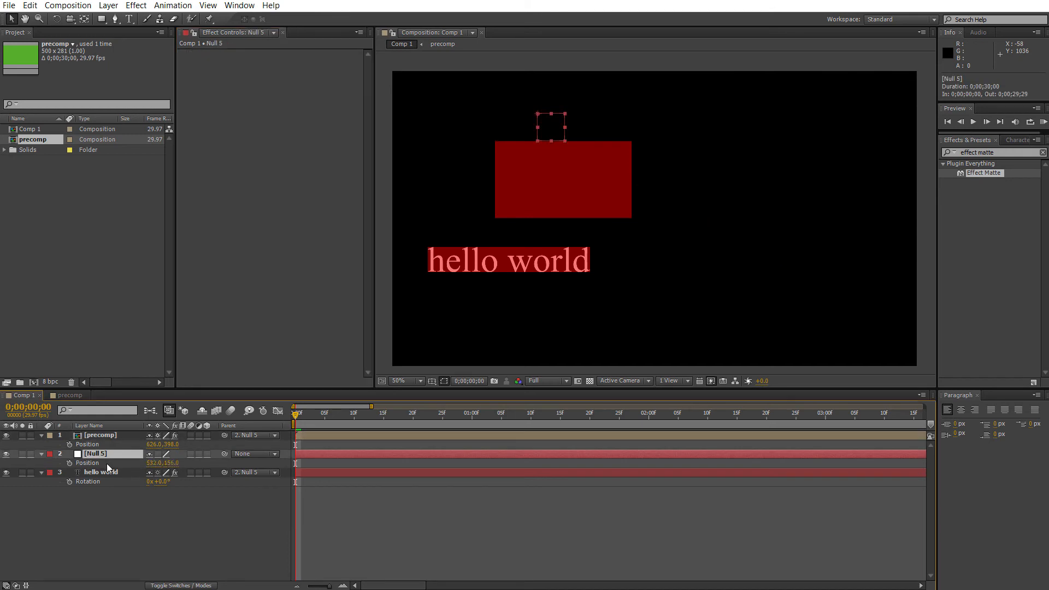
click(109, 435)
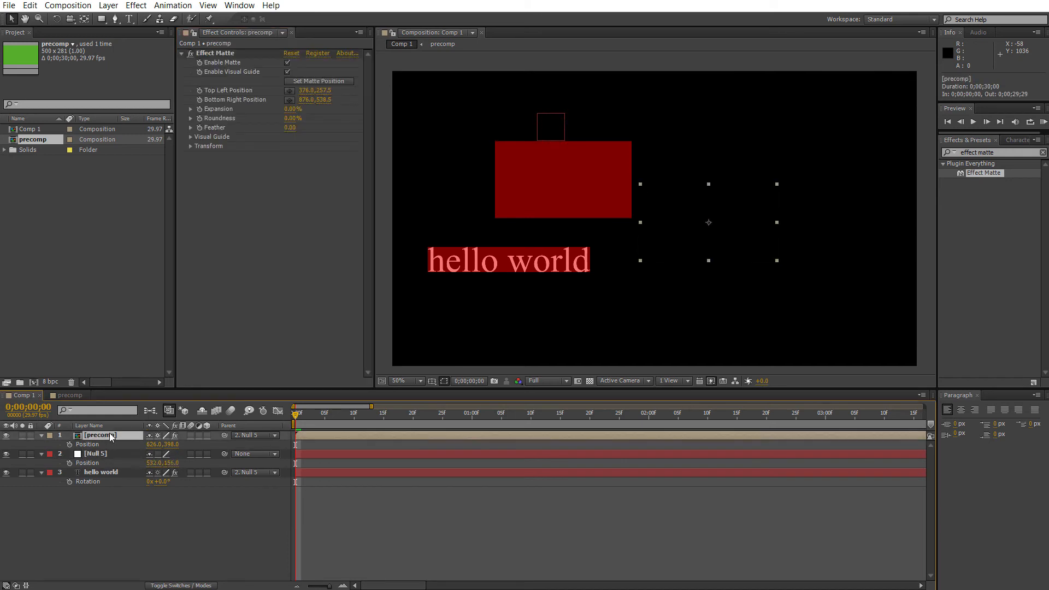
click(208, 53)
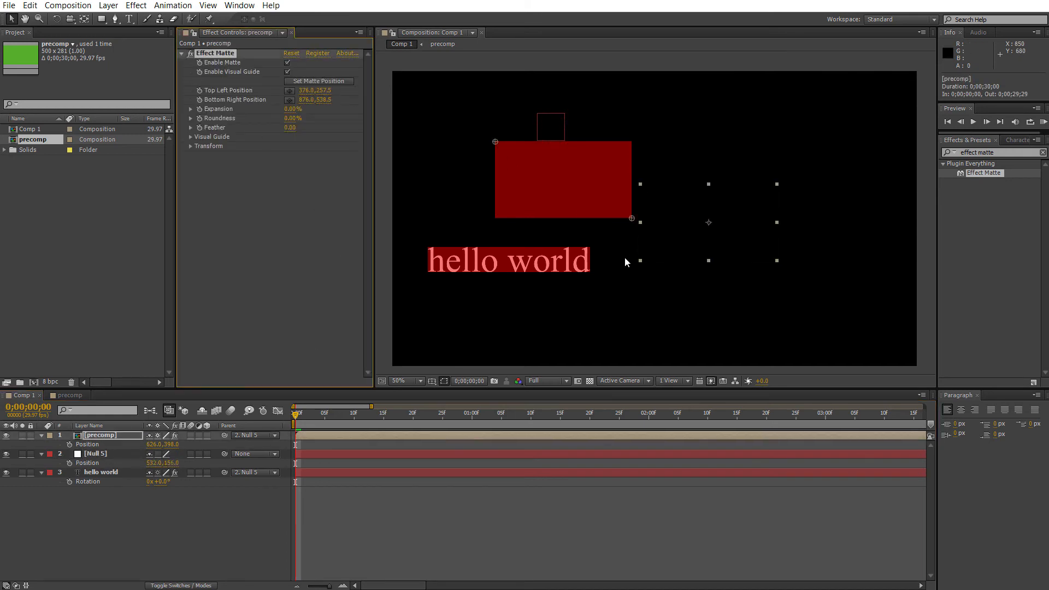
Delete the null from Comp 1 and recalculate the unparented precomp layer's matte position
click(112, 454)
key(Delete)
click(113, 436)
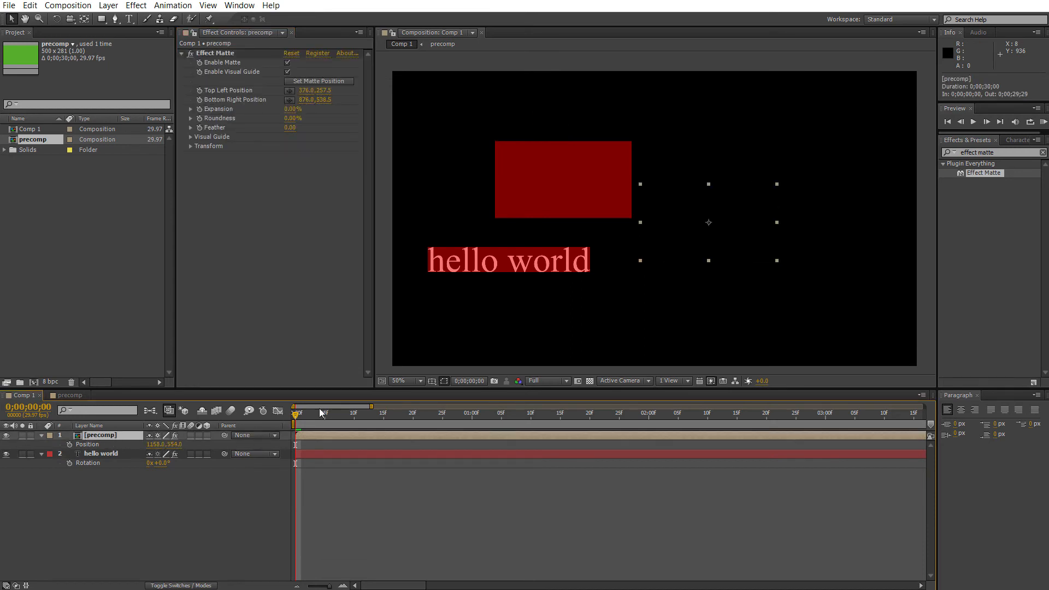
click(319, 81)
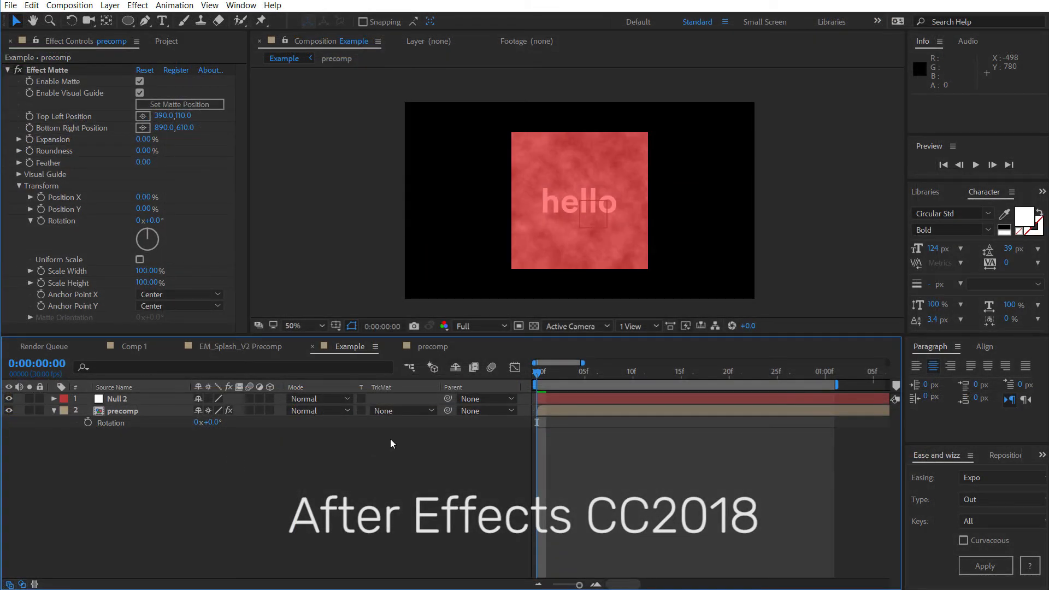
In the Example comp in After Effects CC2018, parent the precomp layer to Null 2 and rotate the null 45°
drag(444, 411, 116, 405)
click(130, 400)
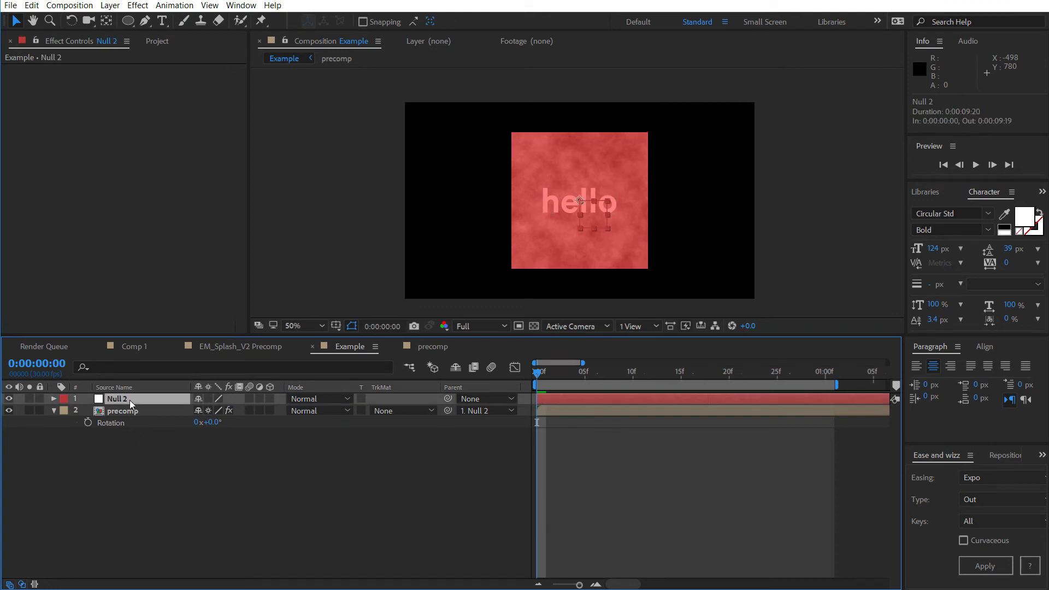
key(r)
click(210, 411)
text(45)
key(Return)
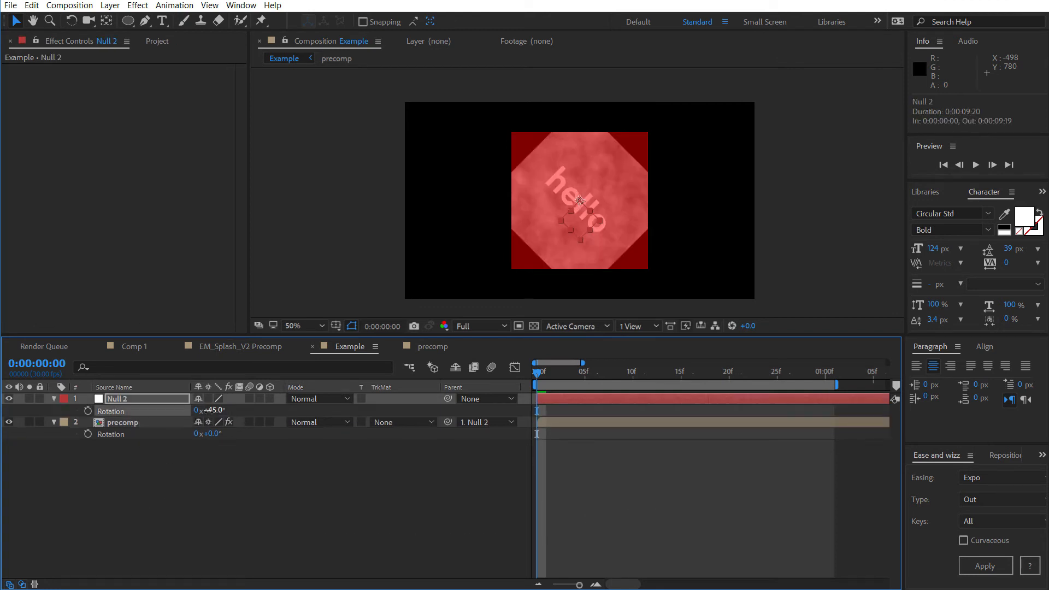
Recalculate the Effect Matte position on the precomp layer parented to the rotated null
click(162, 421)
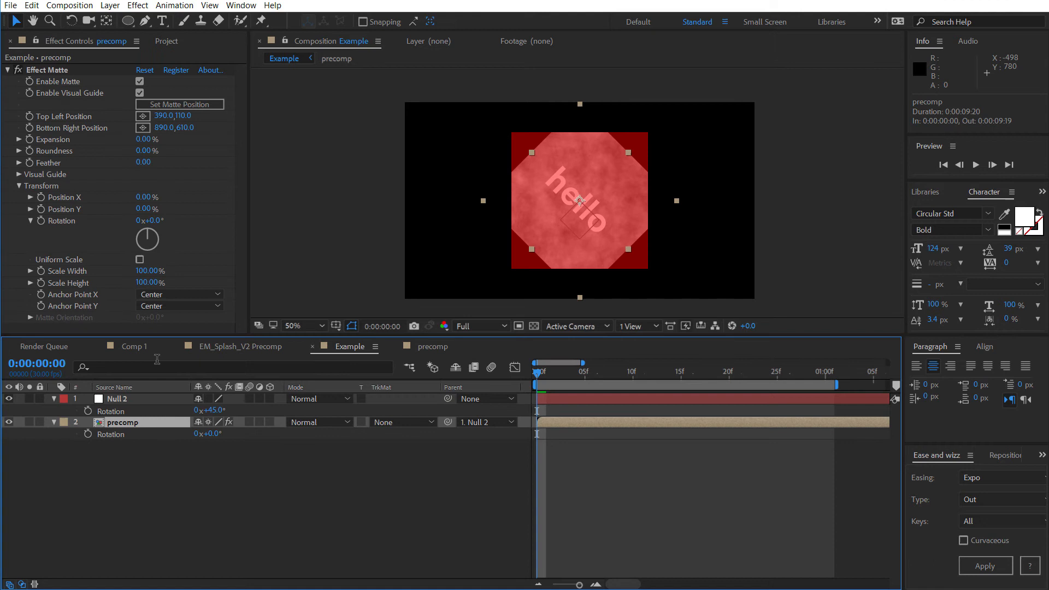
click(170, 101)
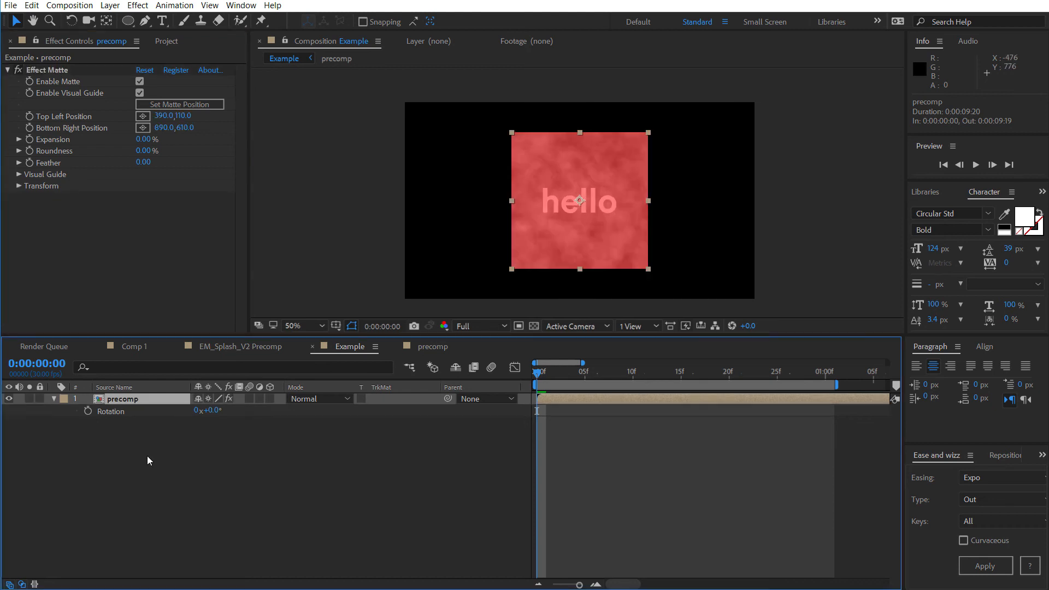
Turn off collapse transformations on the precomp layer, try to set its matte position, and dismiss the alert
click(209, 399)
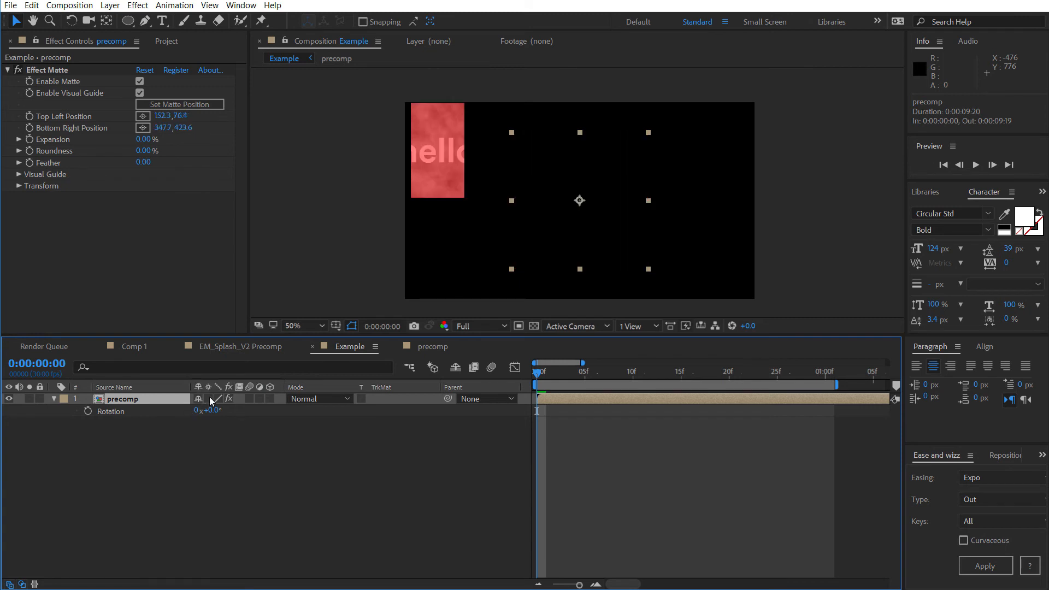
click(159, 107)
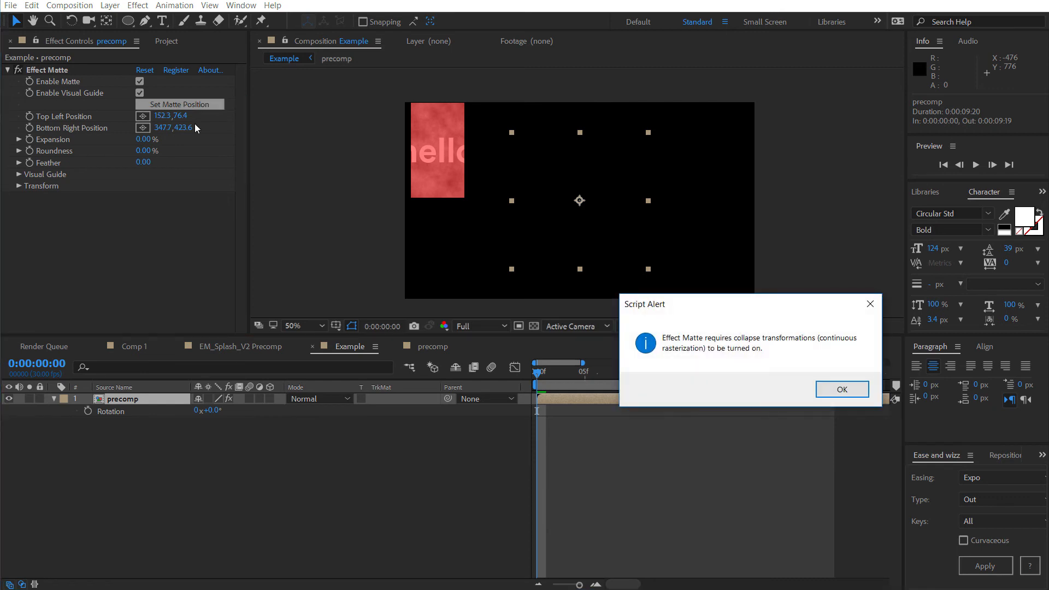
click(847, 393)
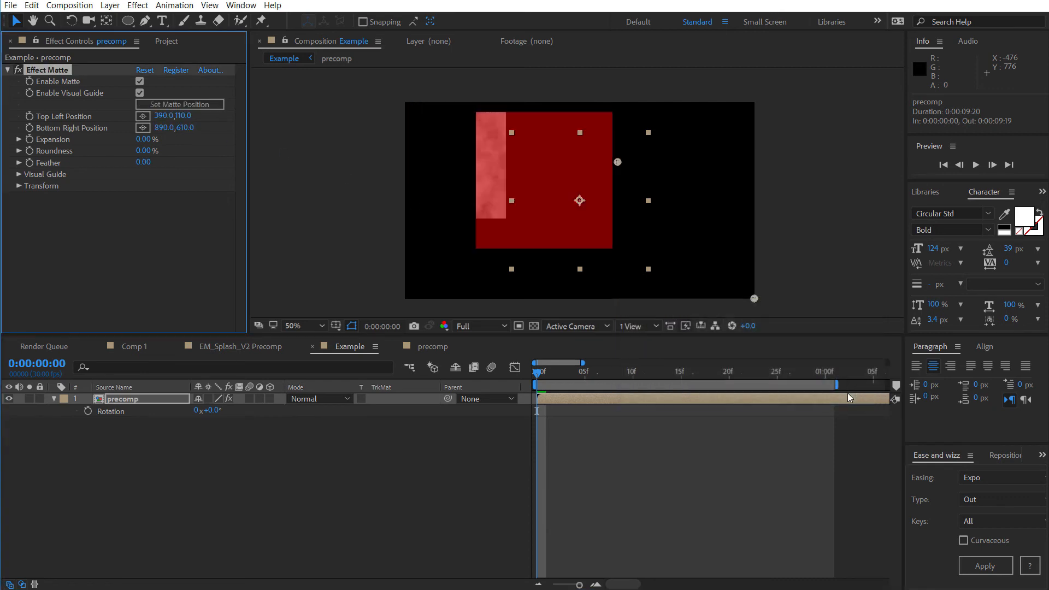
Turn collapse transformations back on for the precomp layer and recalculate its matte position
click(208, 399)
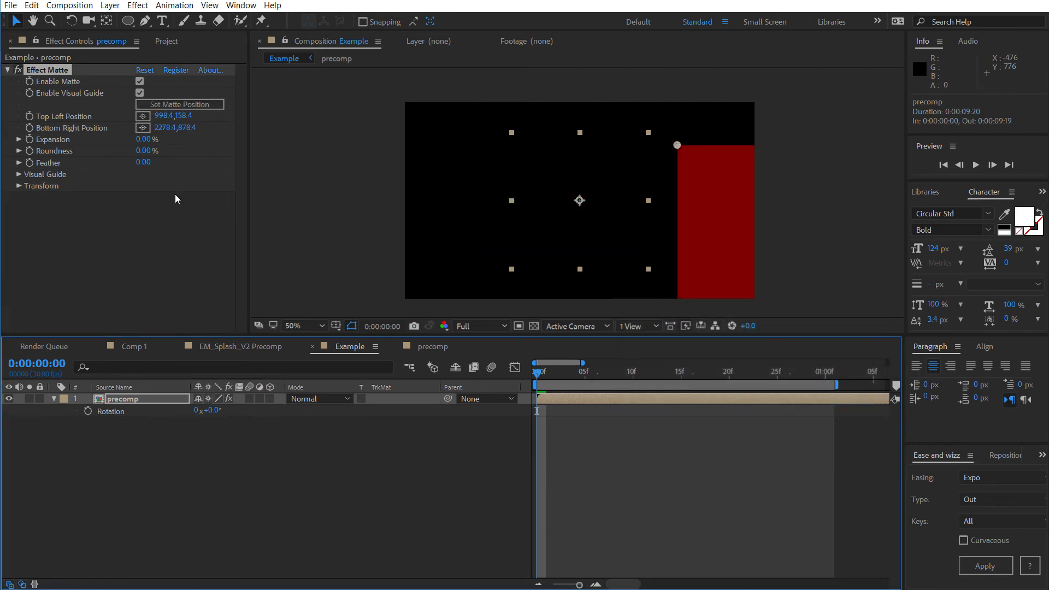
click(147, 105)
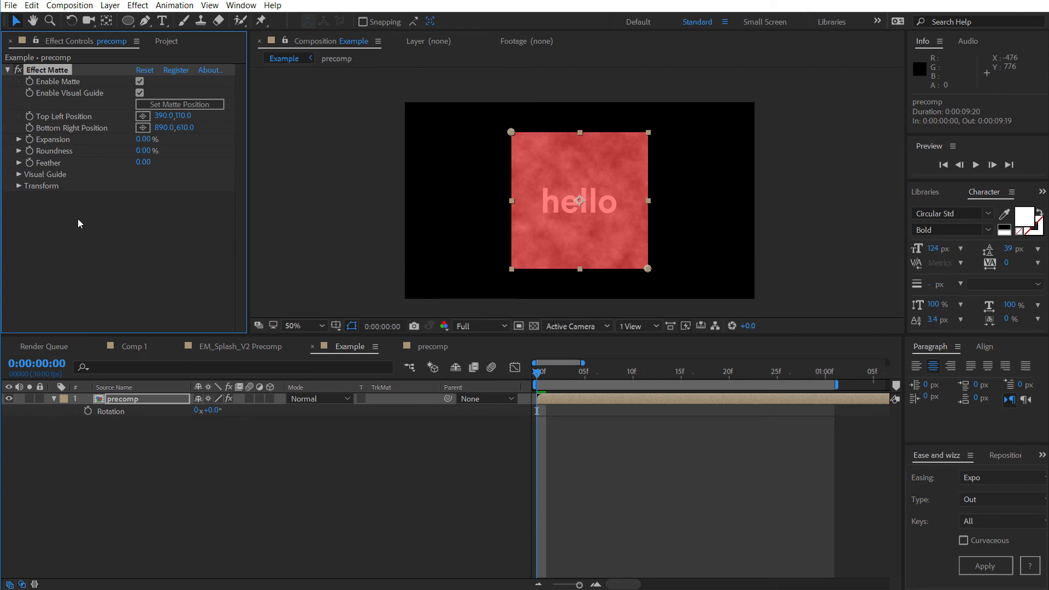
Disable the precomp layer's matte, scale Light Gray Solid 1 inside the precomp to about 157.7%, and return to the Example comp
click(139, 81)
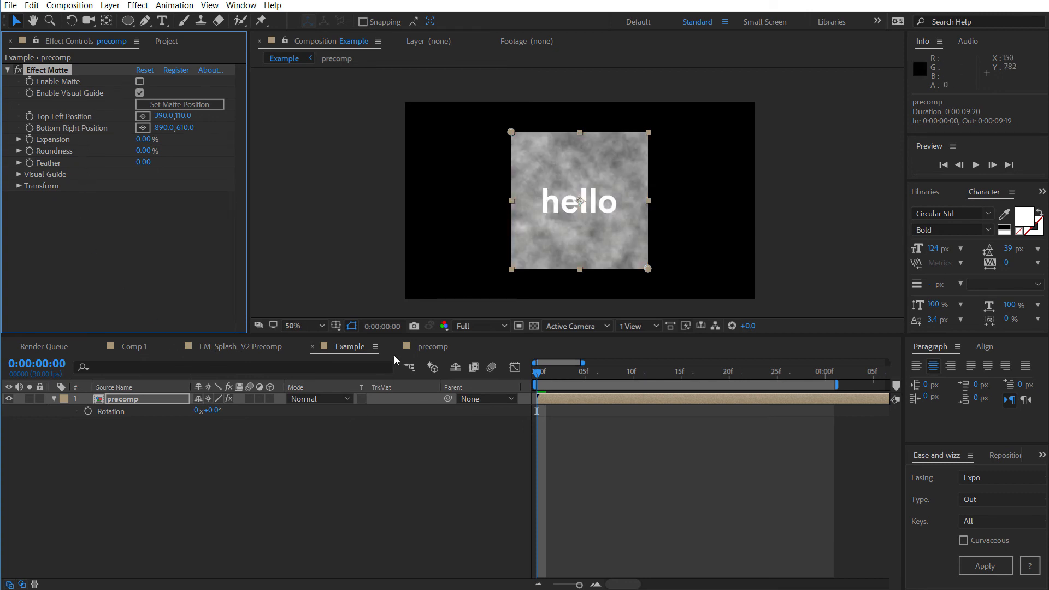
click(412, 349)
click(165, 435)
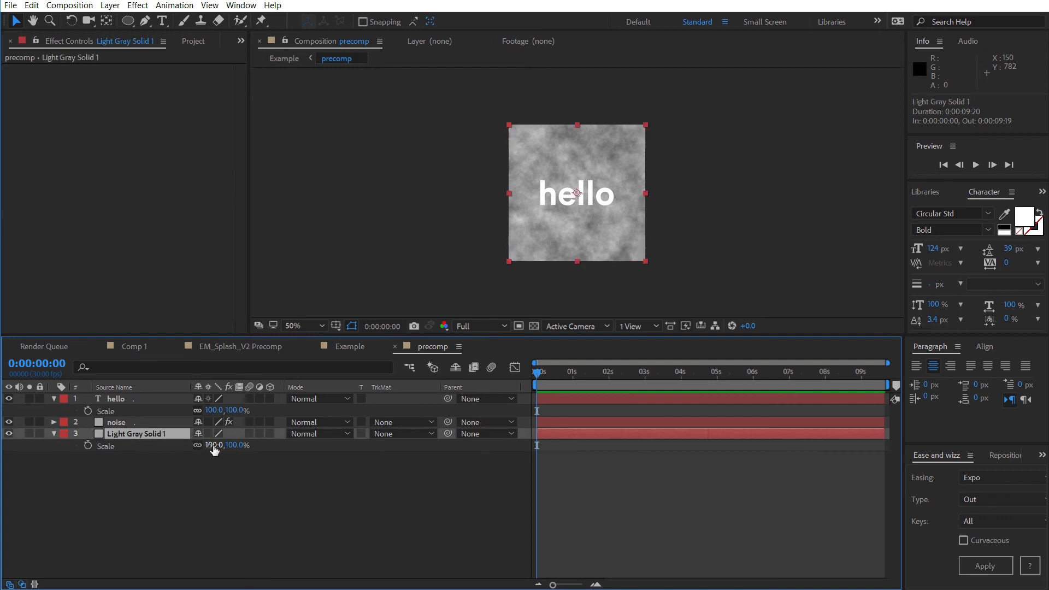
drag(214, 447, 382, 195)
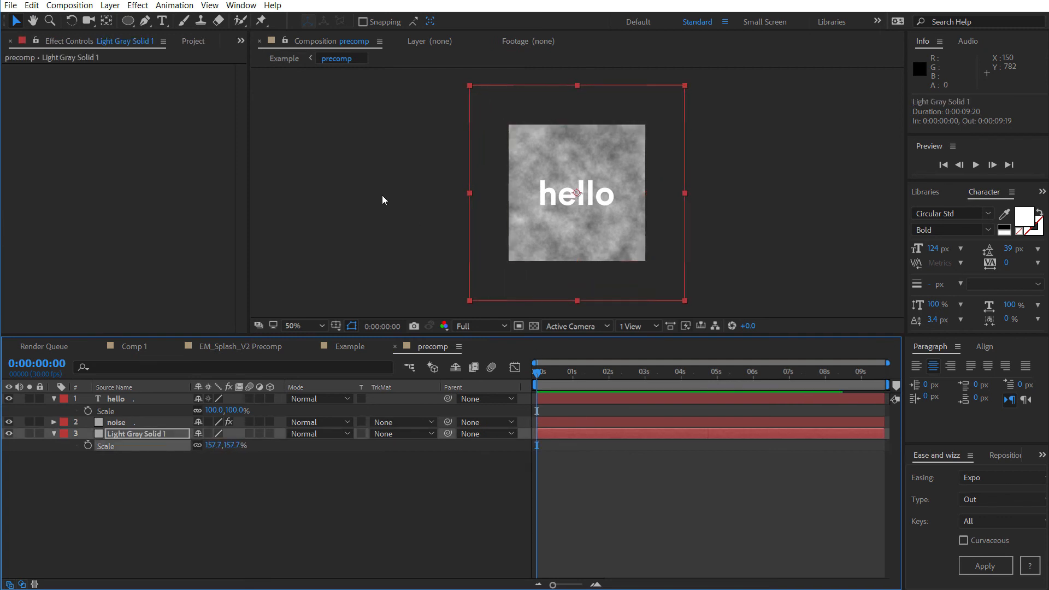
click(286, 58)
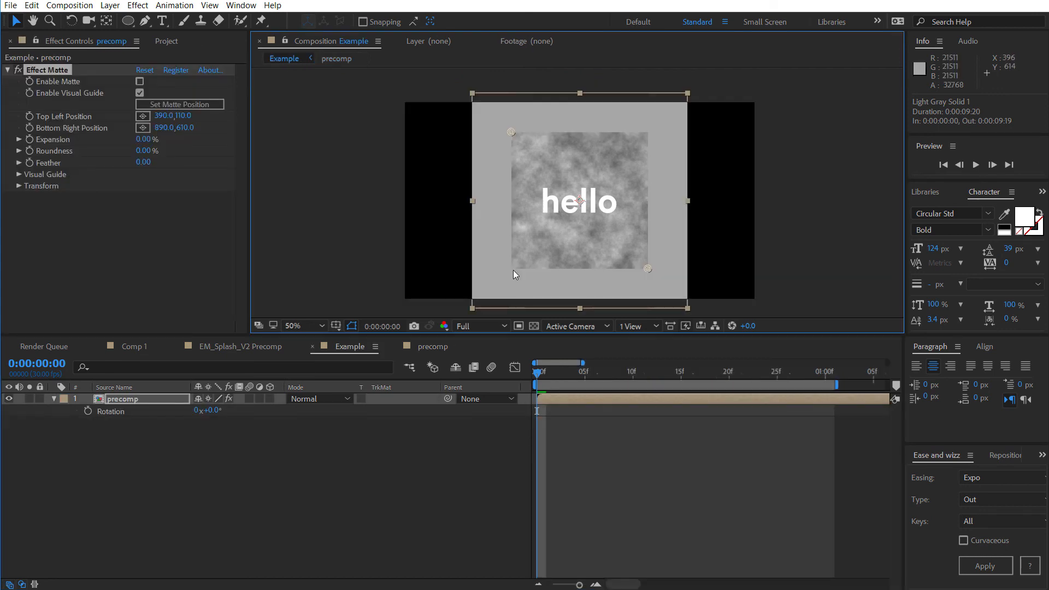
Add a comp-sized light gray solid above the precomp's layers with Stencil Alpha blending, and return to the Example comp
click(431, 347)
click(147, 469)
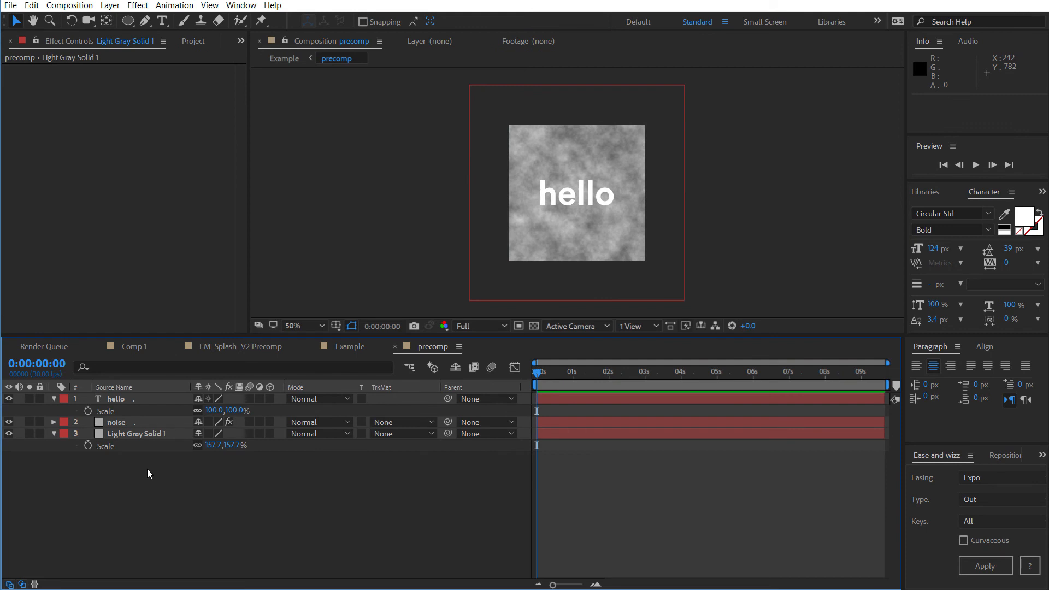
key(ctrl+y)
key(Return)
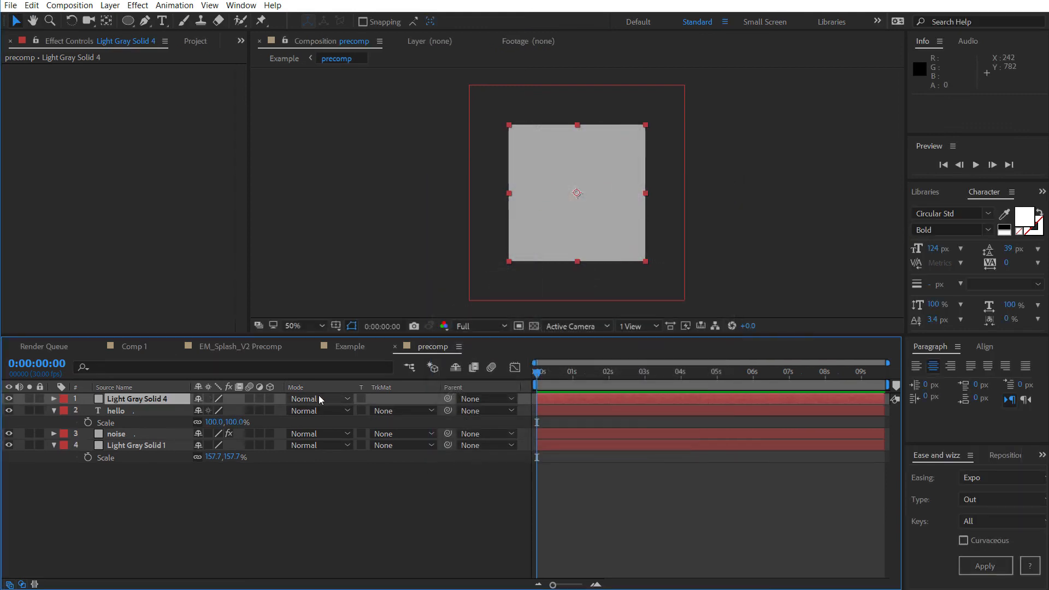
click(320, 400)
click(362, 217)
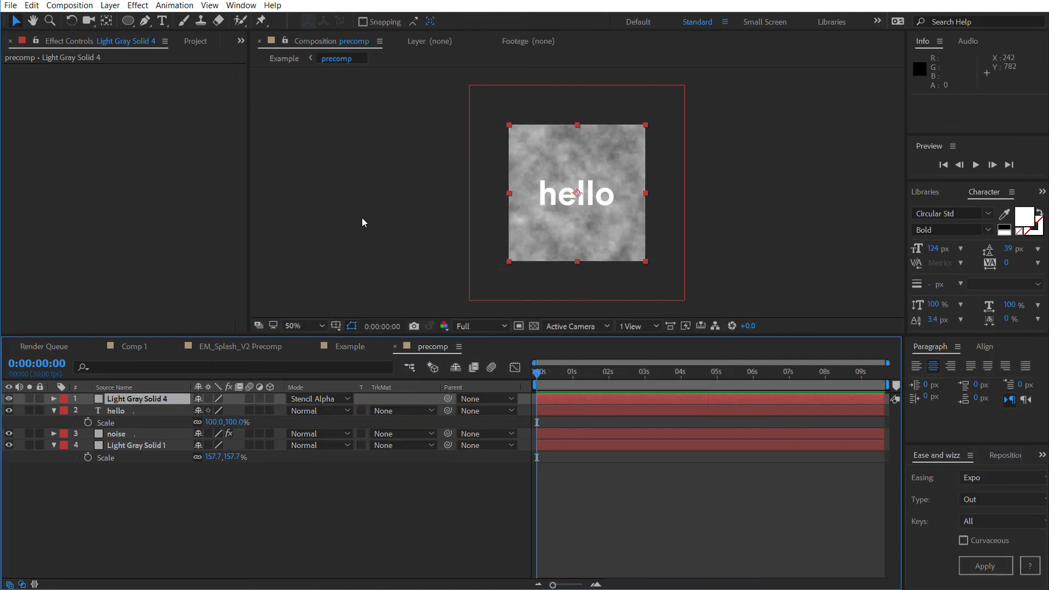
click(283, 59)
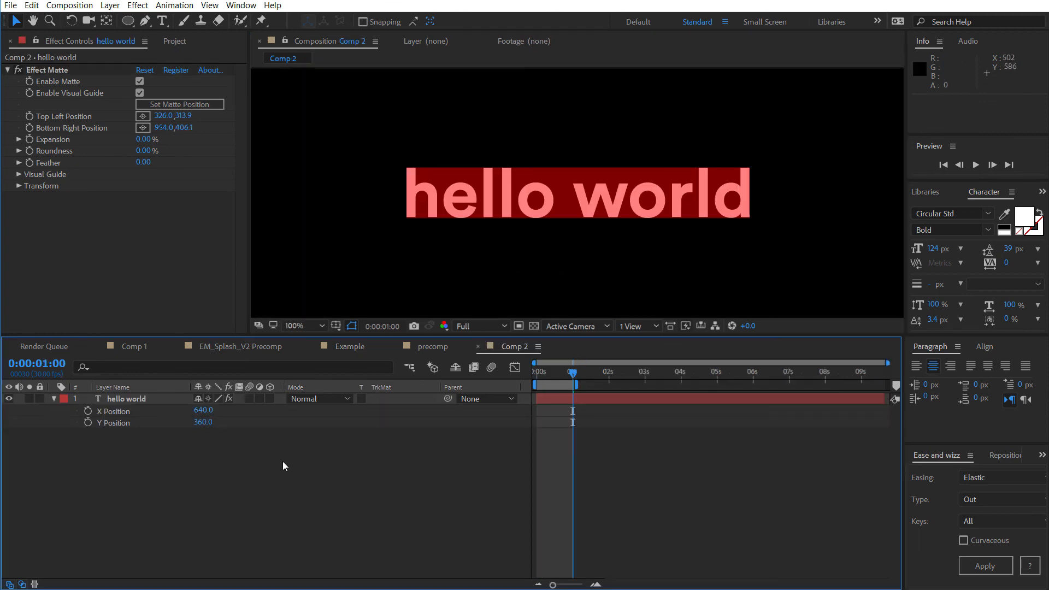
Make the hello world layer in Comp 2 3D, push it back to a Z Position of 1196, and set its matte position
click(271, 398)
click(172, 395)
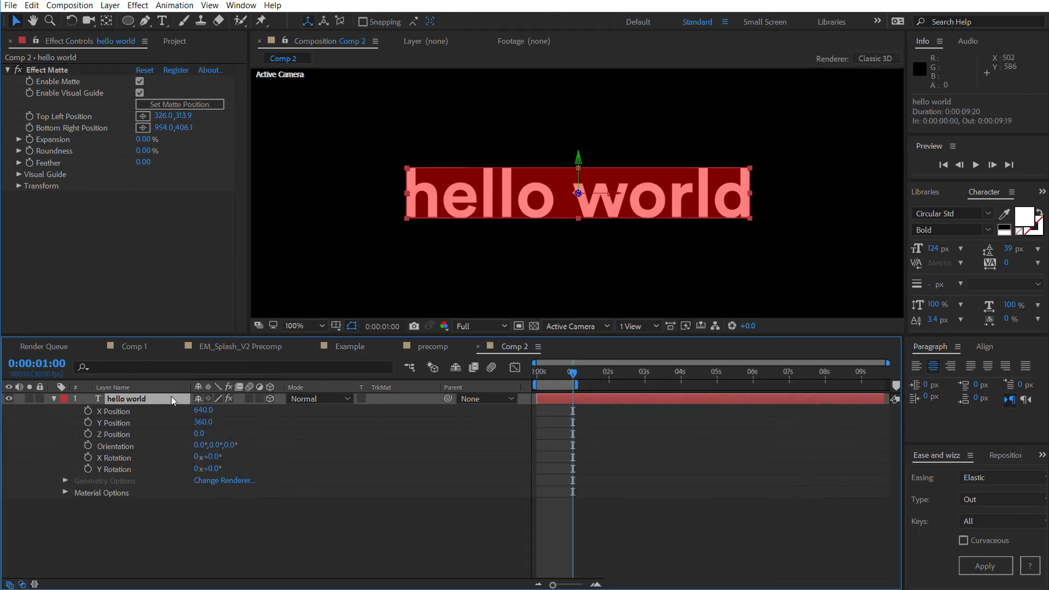
click(163, 104)
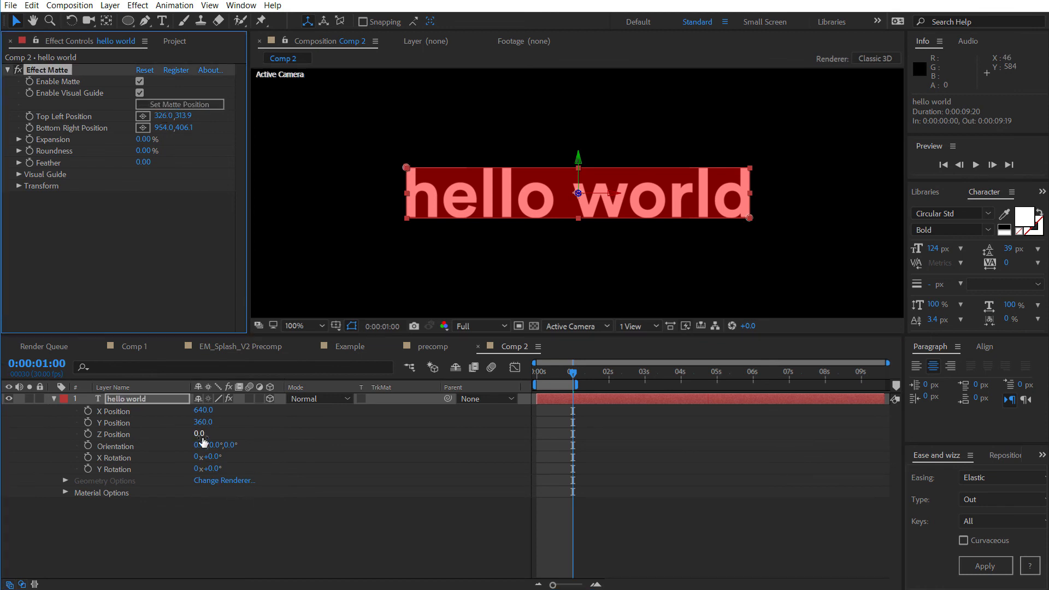
drag(202, 440, 996, 412)
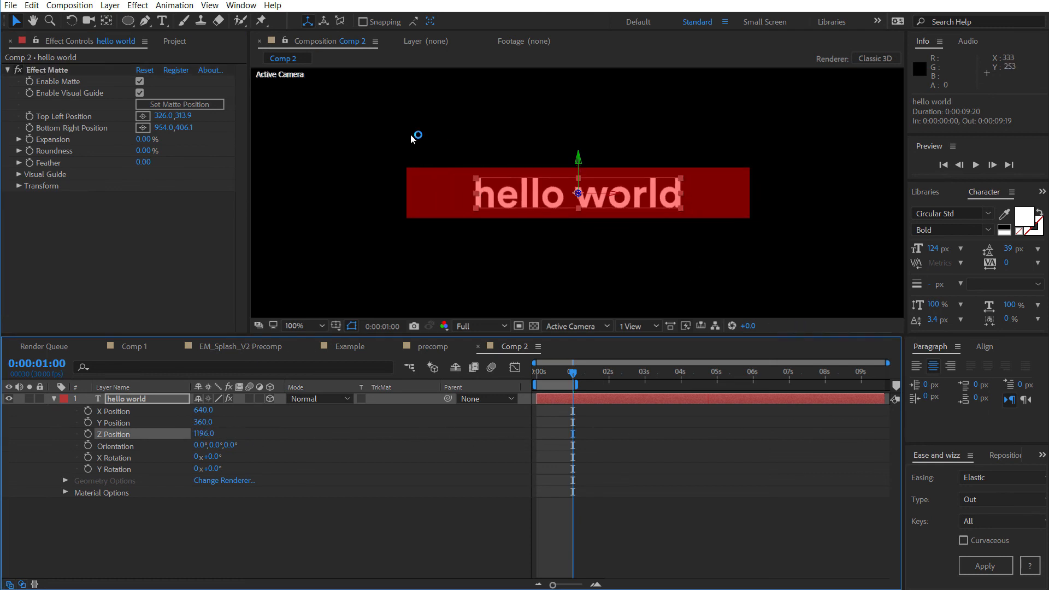
click(147, 108)
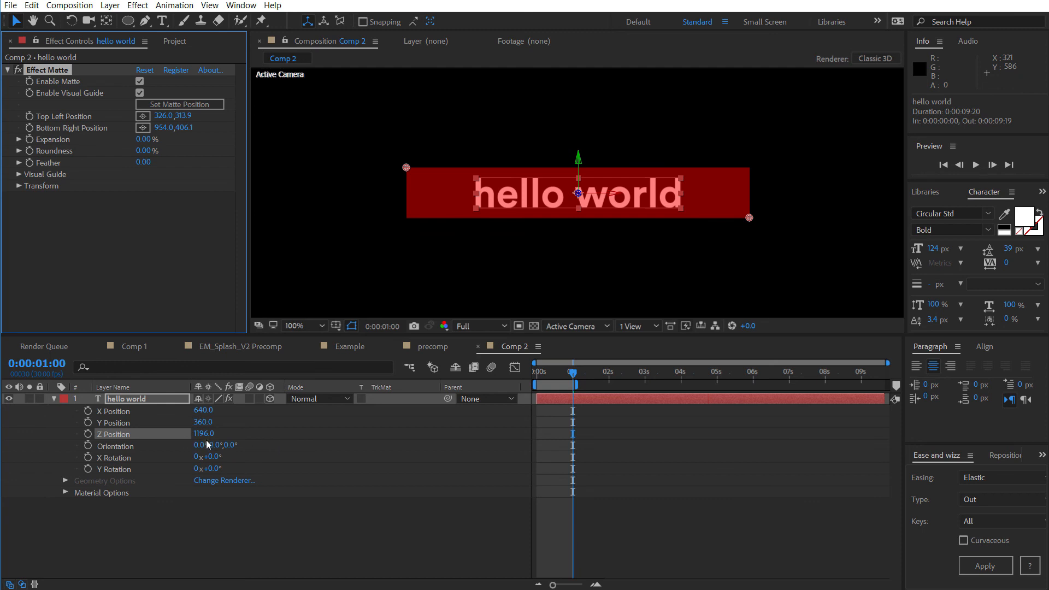
Reveal all of the hello world layer's rotation properties, set Y Rotation to 63°, and recalculate its matte position
key(shift+r)
key(shift+r)
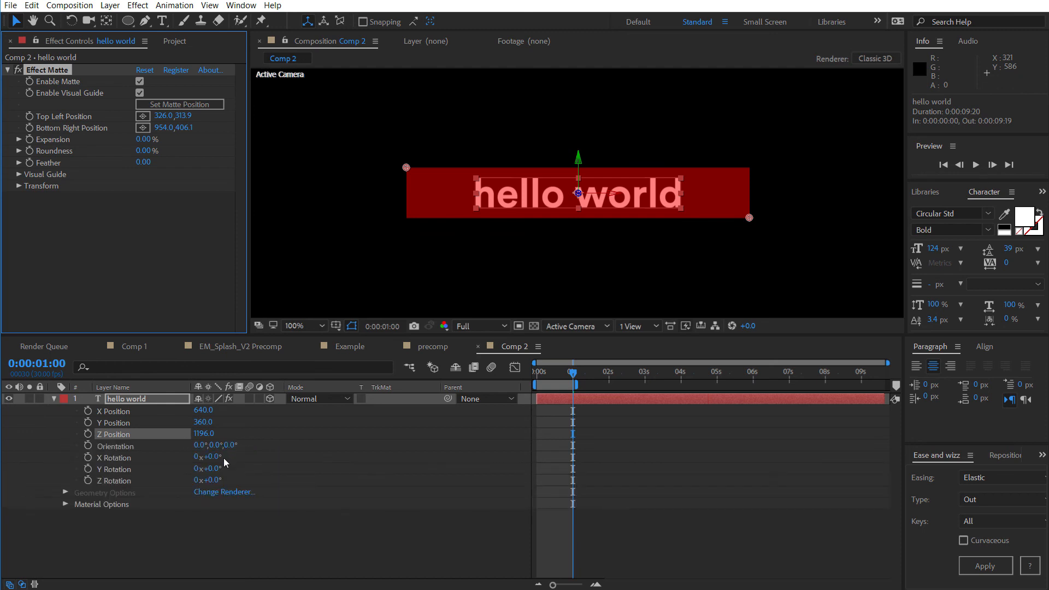
drag(211, 468, 247, 464)
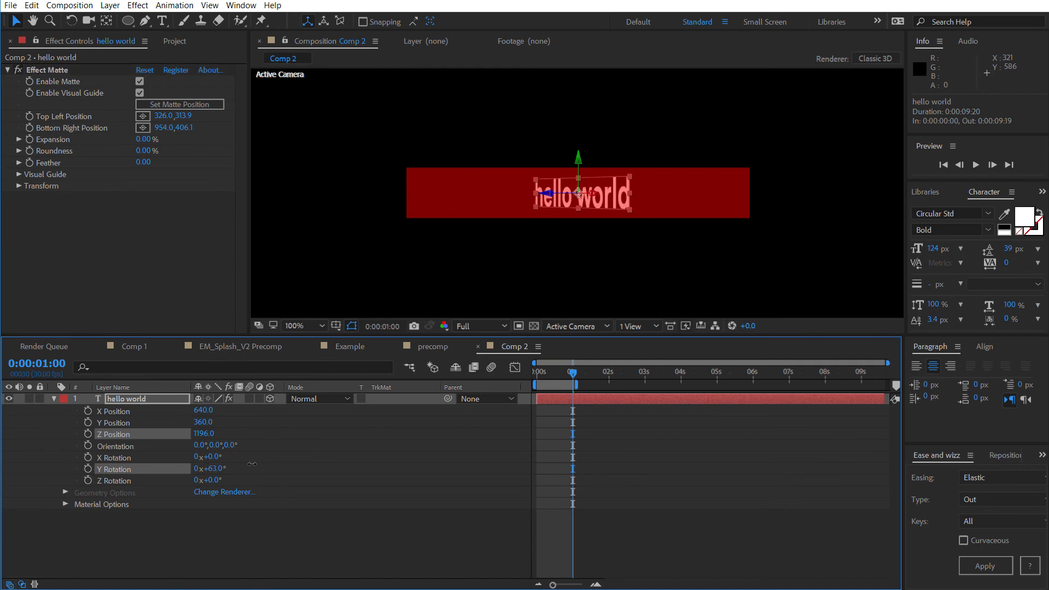
click(165, 107)
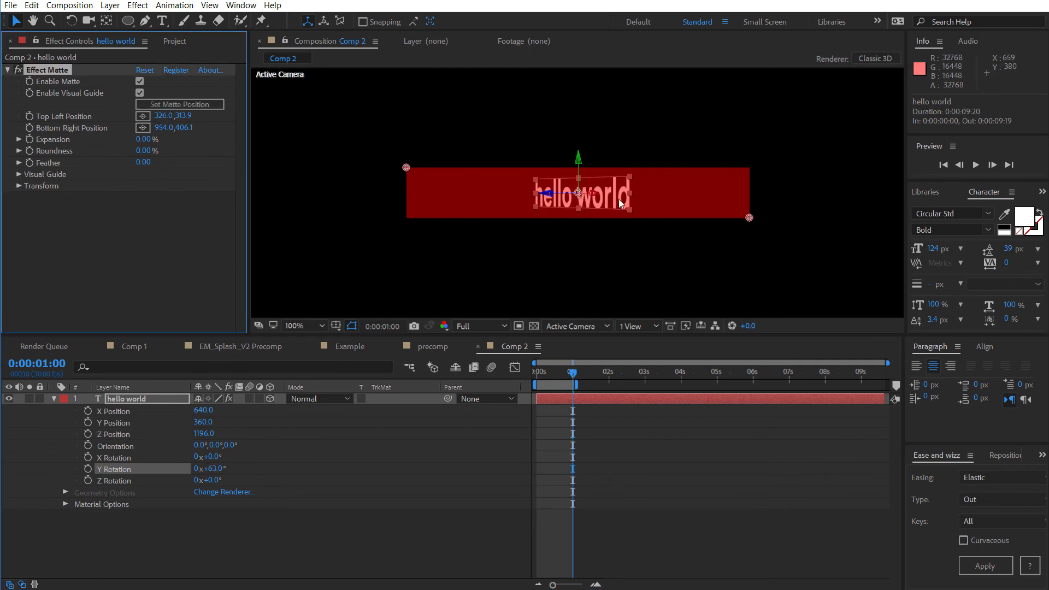
key(ctrl+z)
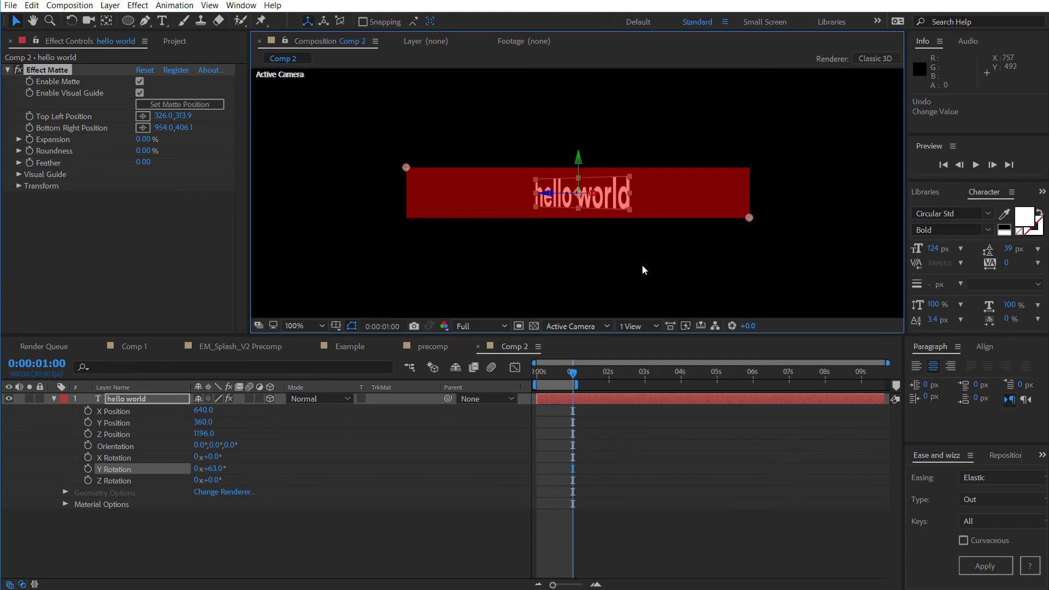
mouse_move(613, 211)
mouse_down()
mouse_move(773, 230)
mouse_move(765, 203)
mouse_move(618, 199)
mouse_up()
key(ctrl+z)
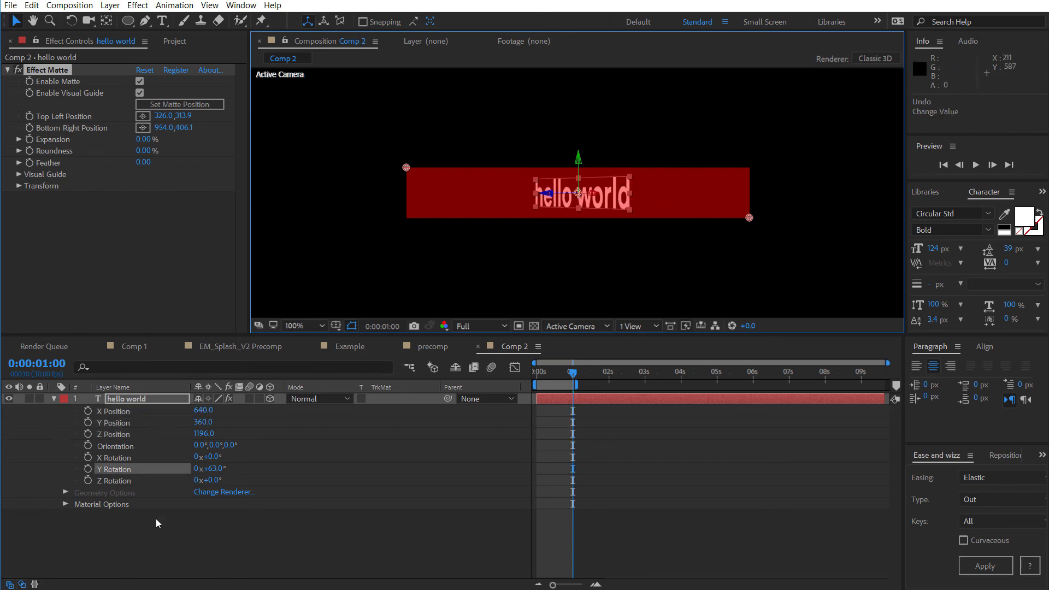